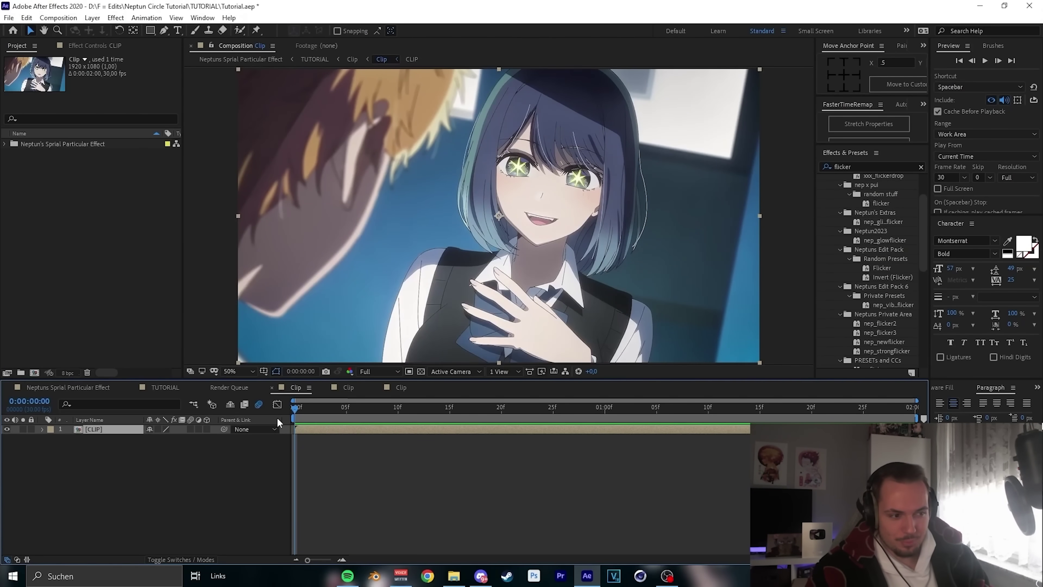
Duplicate the clip layer at frame 0 and apply Cartoon to the top copy, rendering only Edges
key("Home")
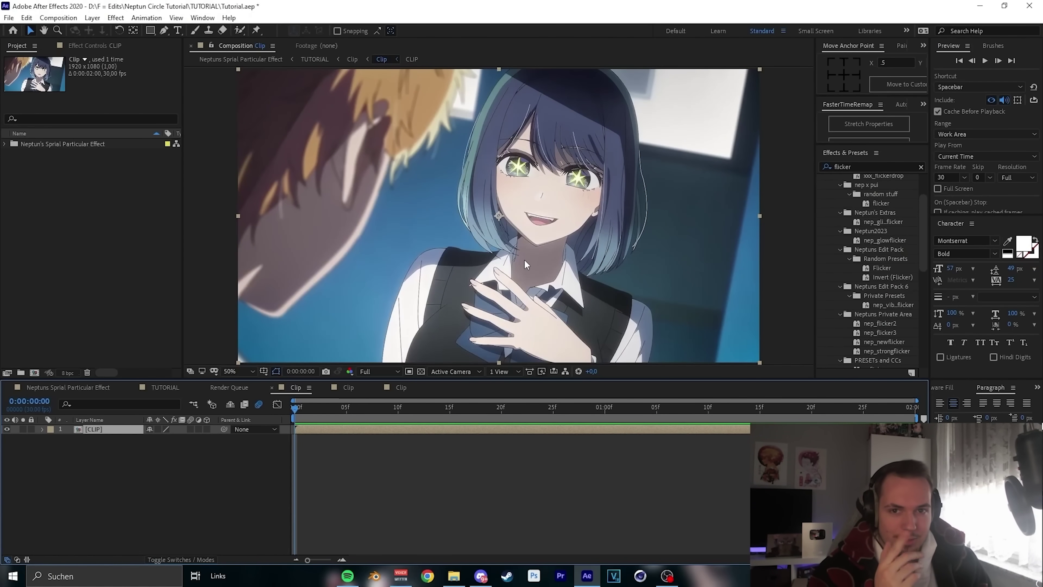
key("ctrl+d")
double_click(846, 167)
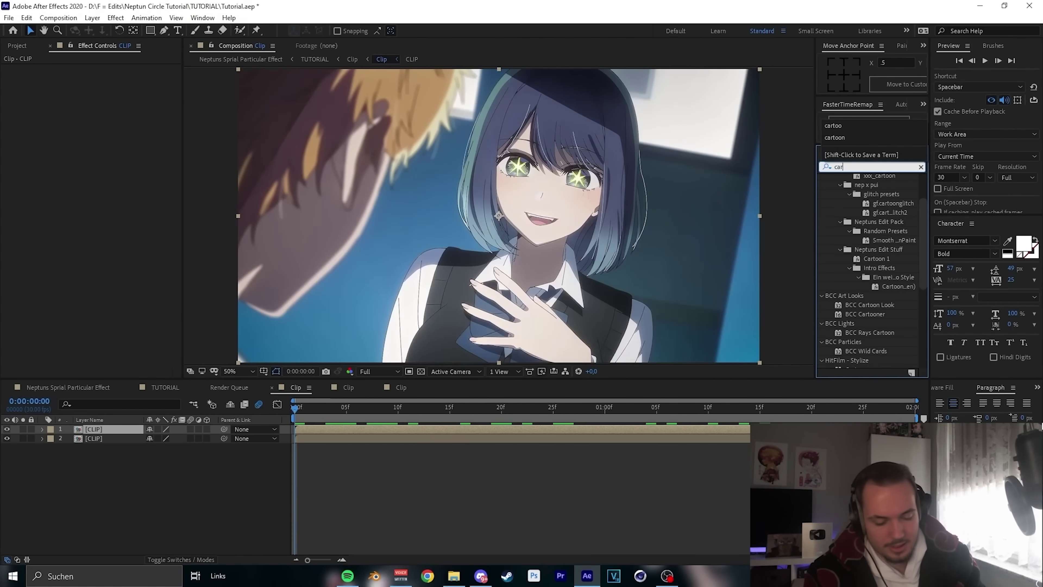
type("cartoon")
double_click(856, 345)
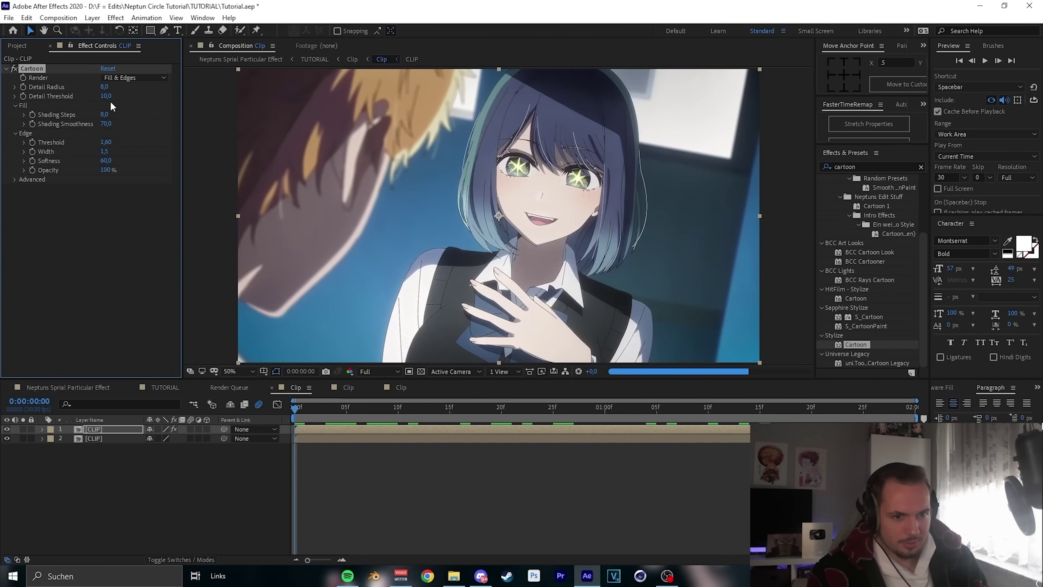
left_click(133, 77)
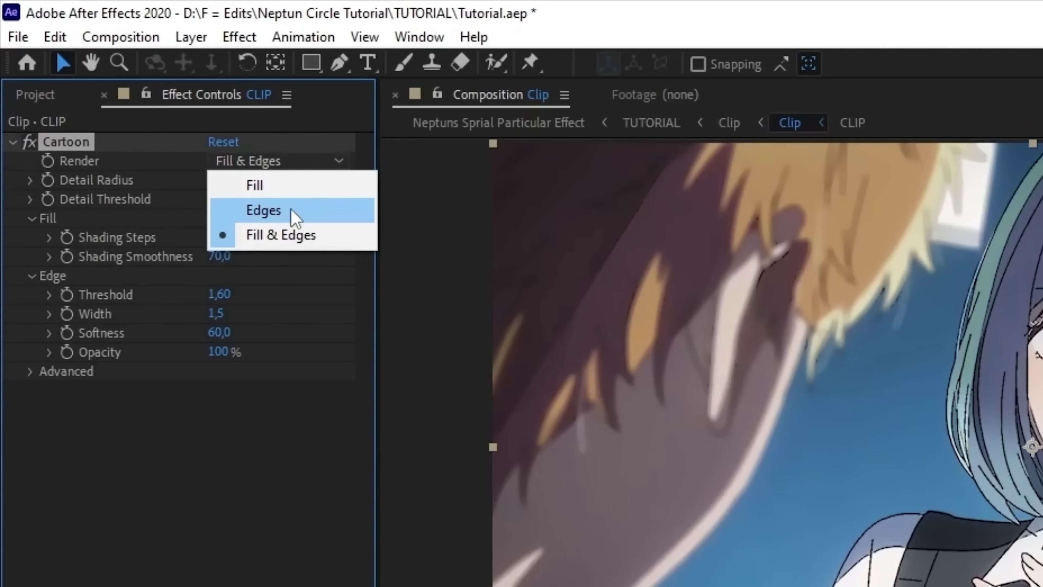
left_click(295, 216)
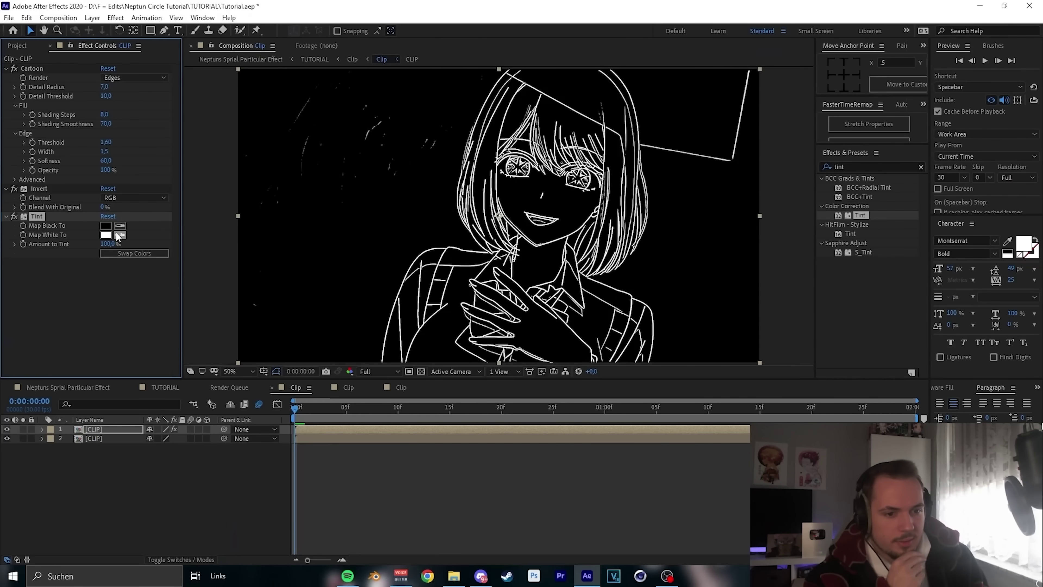
Add Tint and set Map White To a light cyan-blue, starting from hex 0060FF
left_click_drag(860, 215, 480, 275)
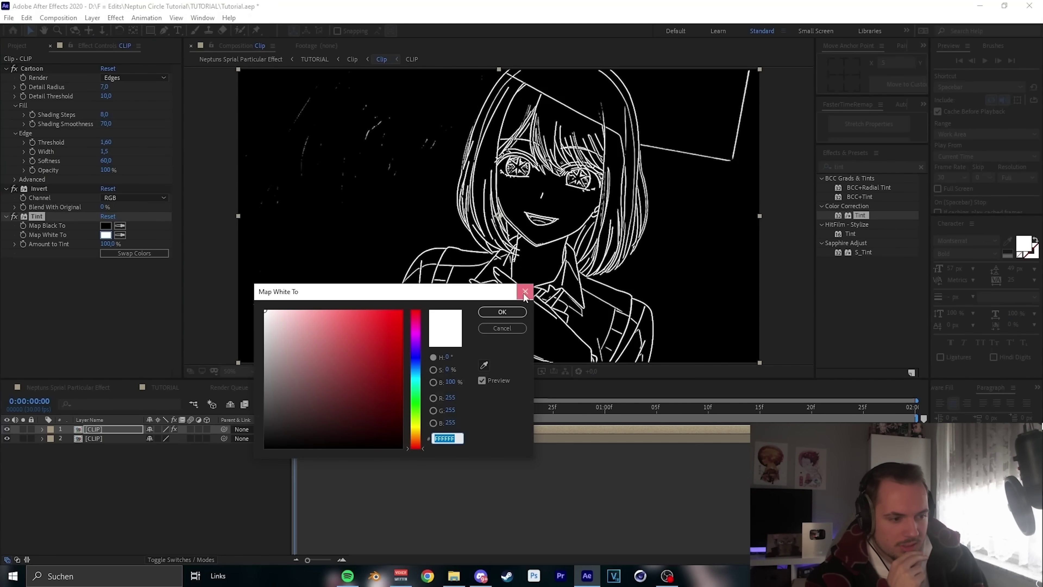
left_click(525, 292)
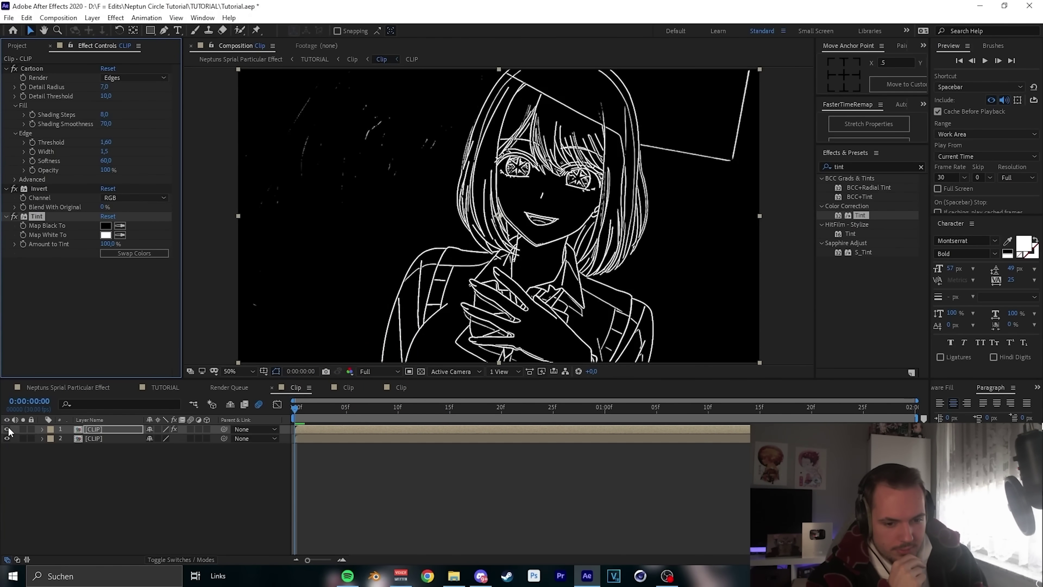
left_click(105, 235)
type("0060FF")
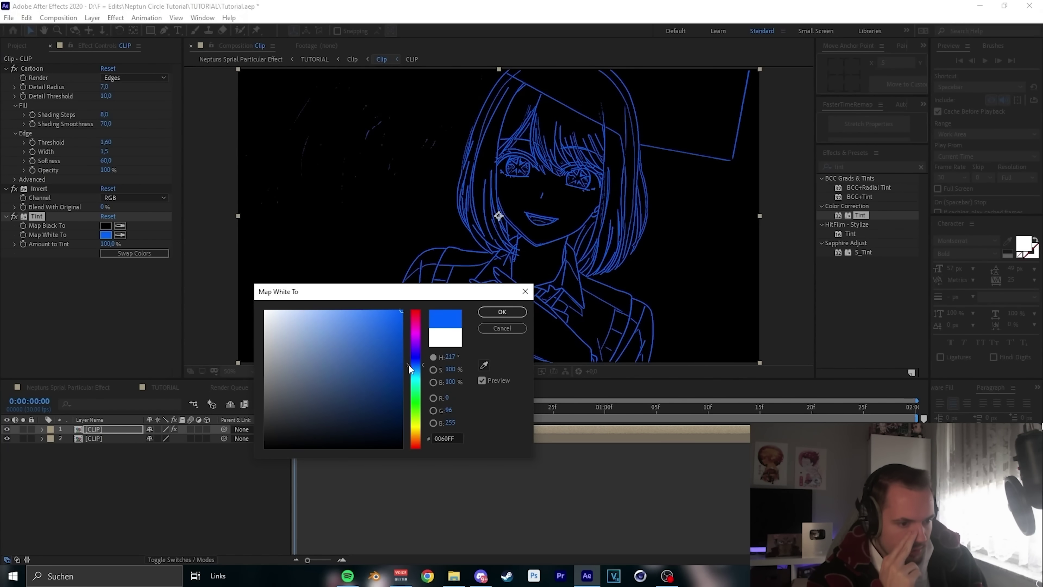
left_click_drag(410, 370, 409, 379)
left_click(502, 311)
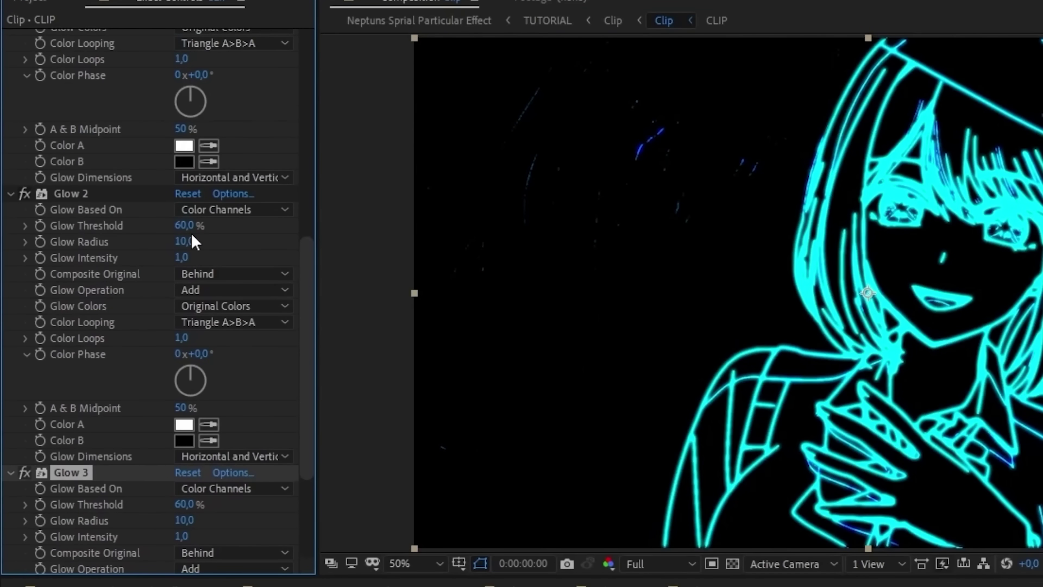
Set Glow 2 and Glow 3 to radius 50 with intensity 1,5
scroll(216, 335, "down", 5)
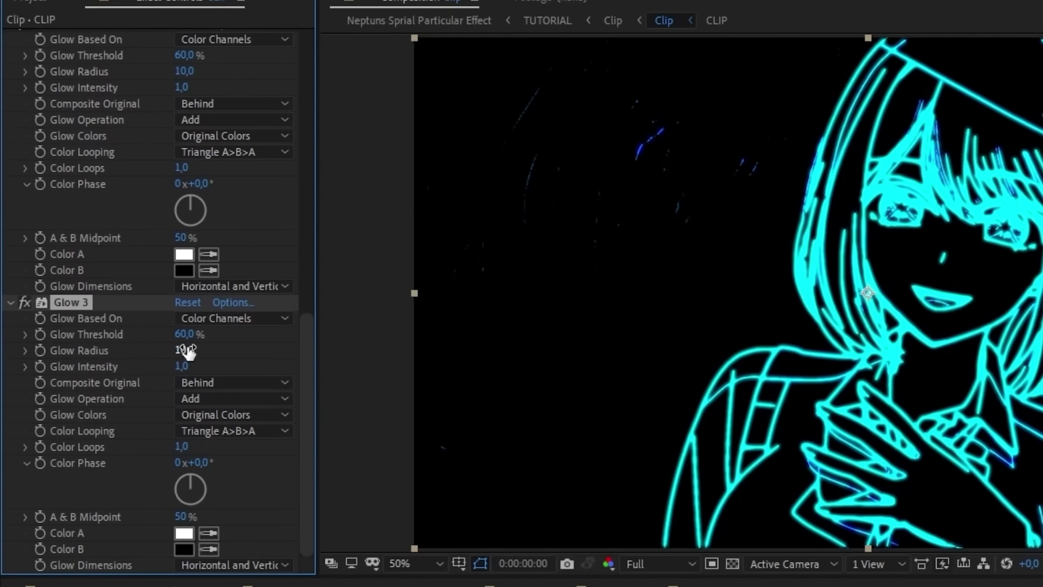
type("50")
key("Return")
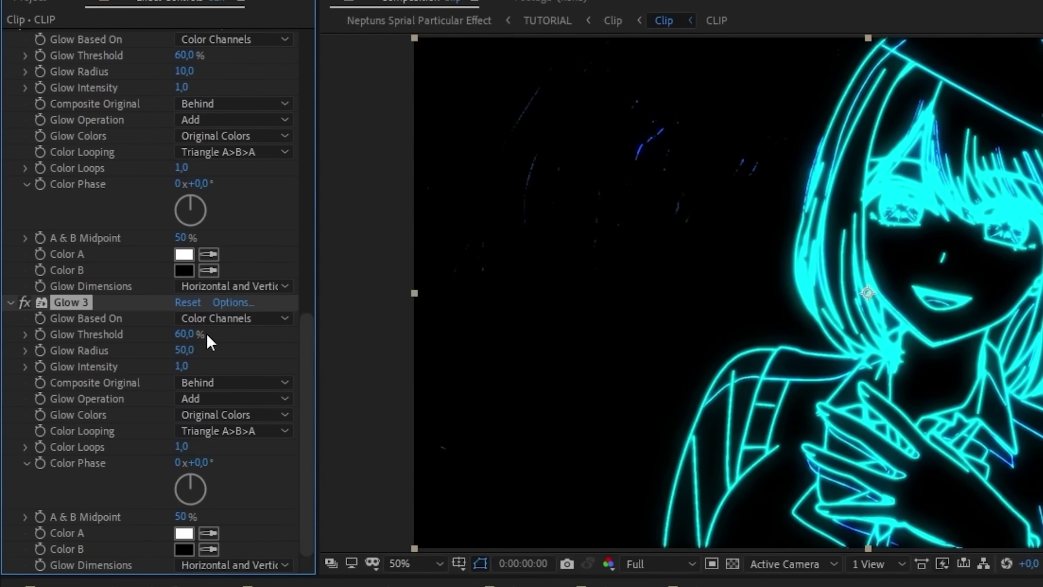
left_click(197, 369)
type("1,5")
key("Return")
scroll(130, 341, "up", 2)
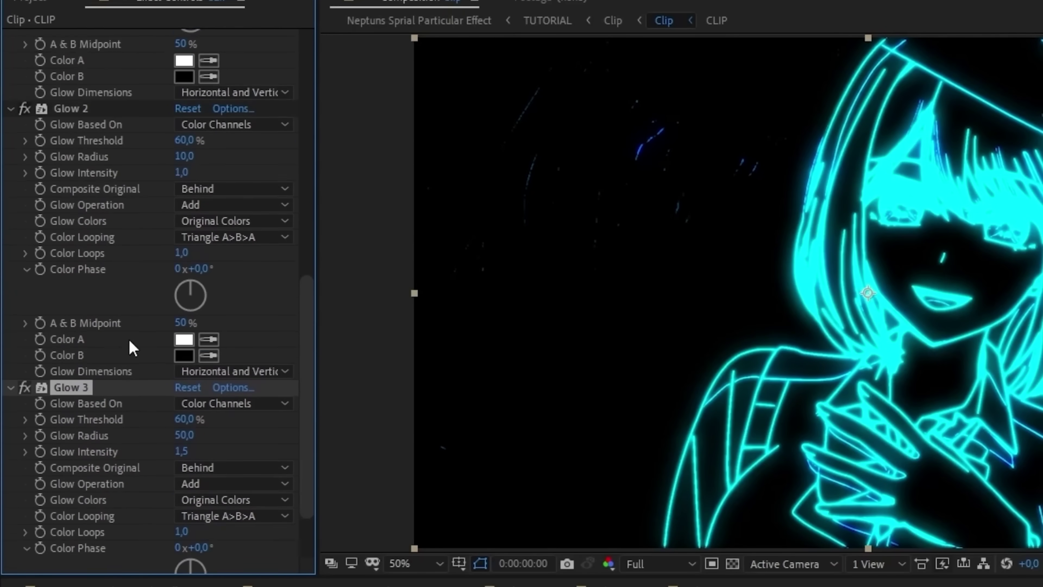
scroll(130, 347, "up", 2)
scroll(173, 390, "down", 2)
left_click(181, 172)
type("1,5")
key("Return")
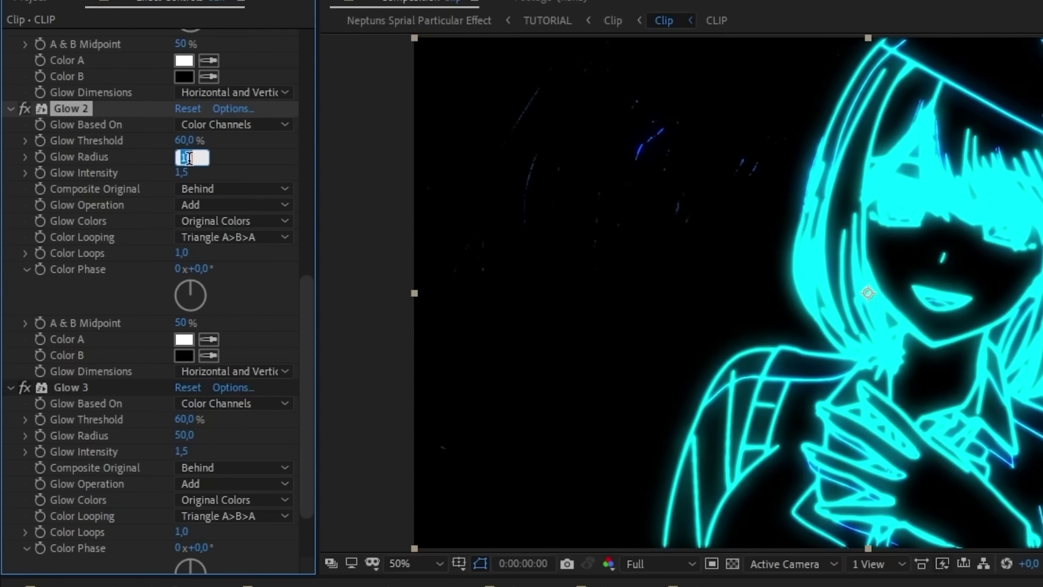
type("50")
key("Return")
Raise Glow 3 to radius 150 and intensity 2
scroll(216, 408, "down", 2)
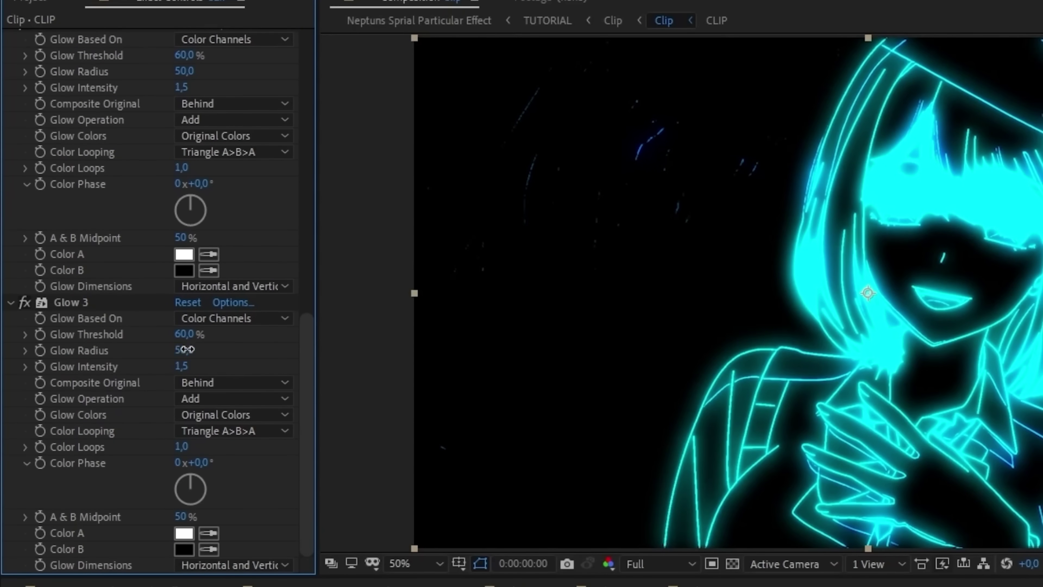
type("150")
key("Return")
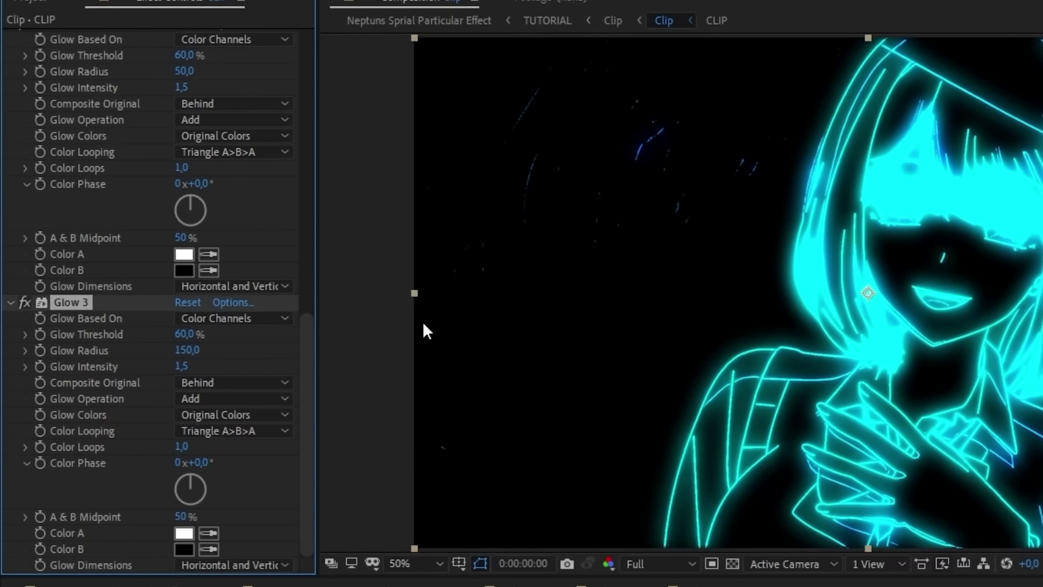
type("3")
key("Return")
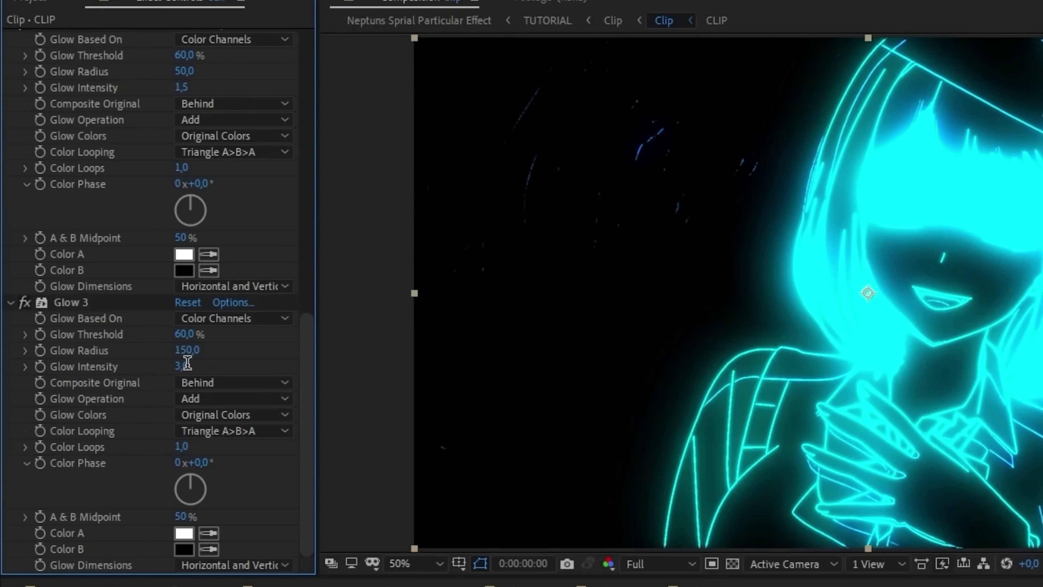
left_click(183, 366)
type("2")
key("Return")
scroll(212, 157, "up", 4)
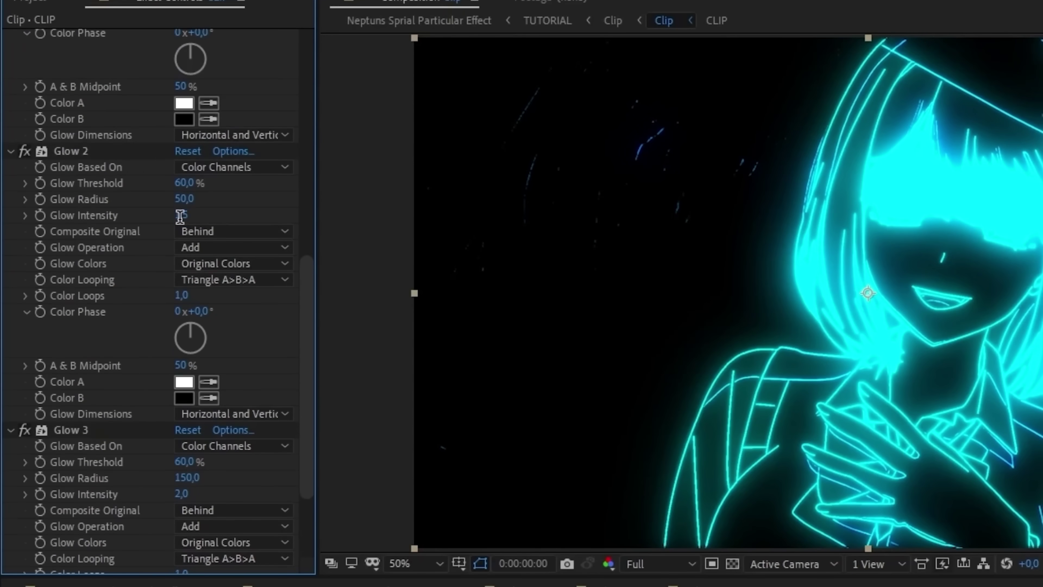
left_click_drag(183, 216, 177, 216)
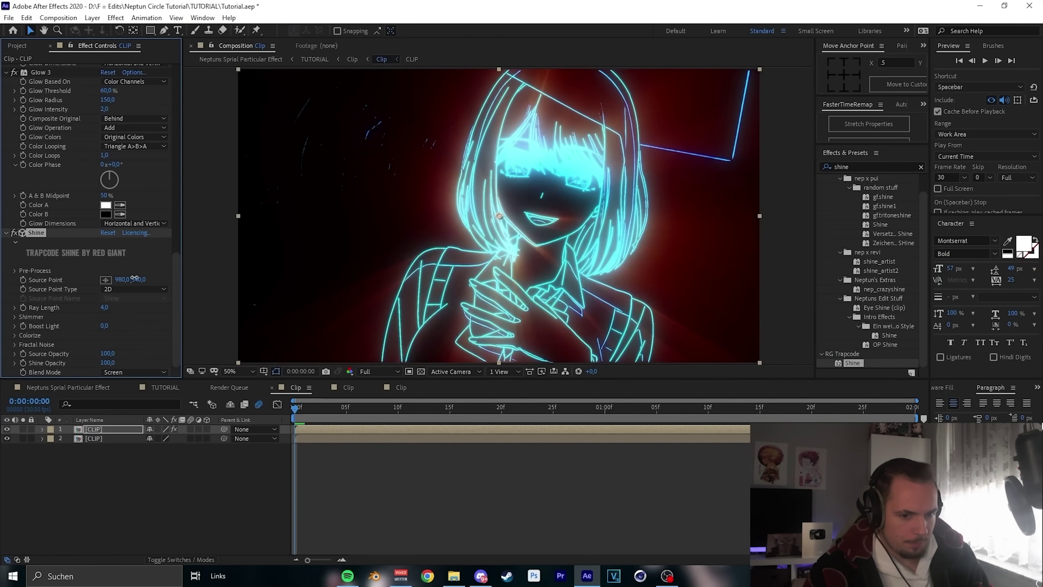
Move the Shine source point right of centre, set Ray Length 2, and colourise One Color blue
left_click_drag(121, 279, 185, 280)
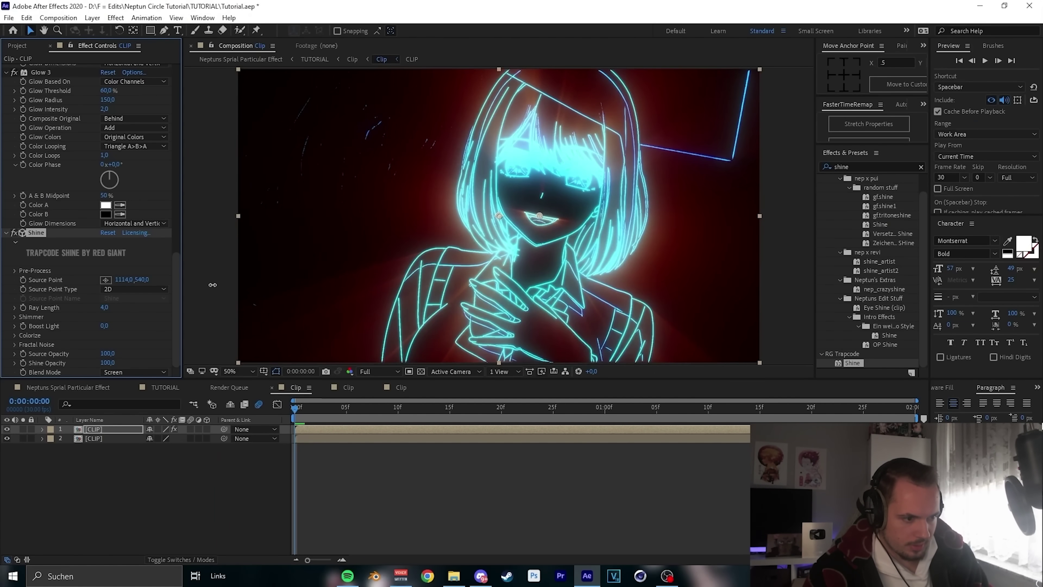
left_click(158, 326)
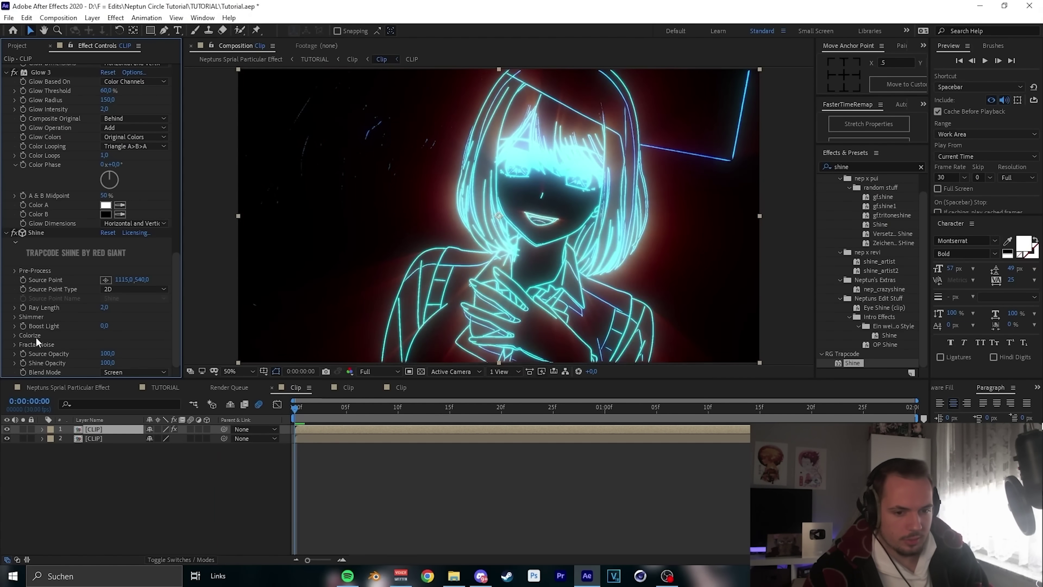
left_click(15, 335)
scroll(18, 336, "down", 2)
left_click(137, 311)
left_click(136, 135)
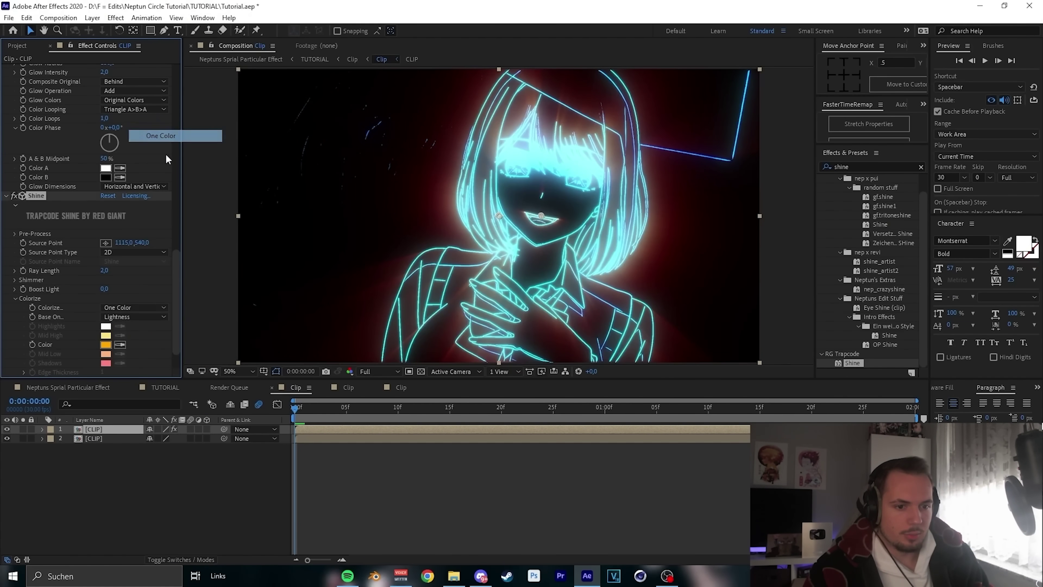
left_click(105, 345)
left_click(418, 375)
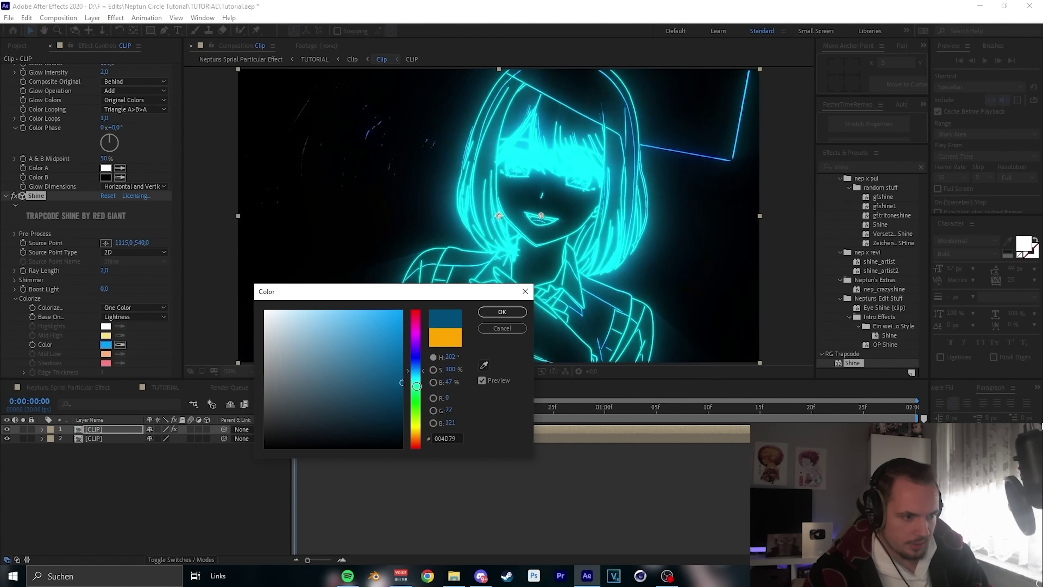
left_click(501, 312)
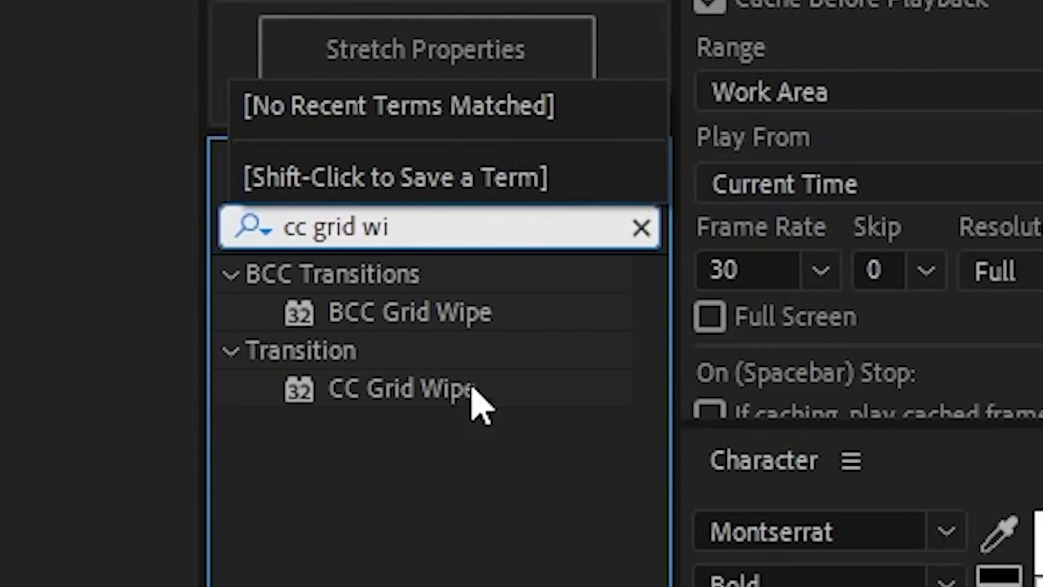
Apply CC Grid Wipe and keyframe Completion from 15% at the start to 100% at the clip end
double_click(863, 206)
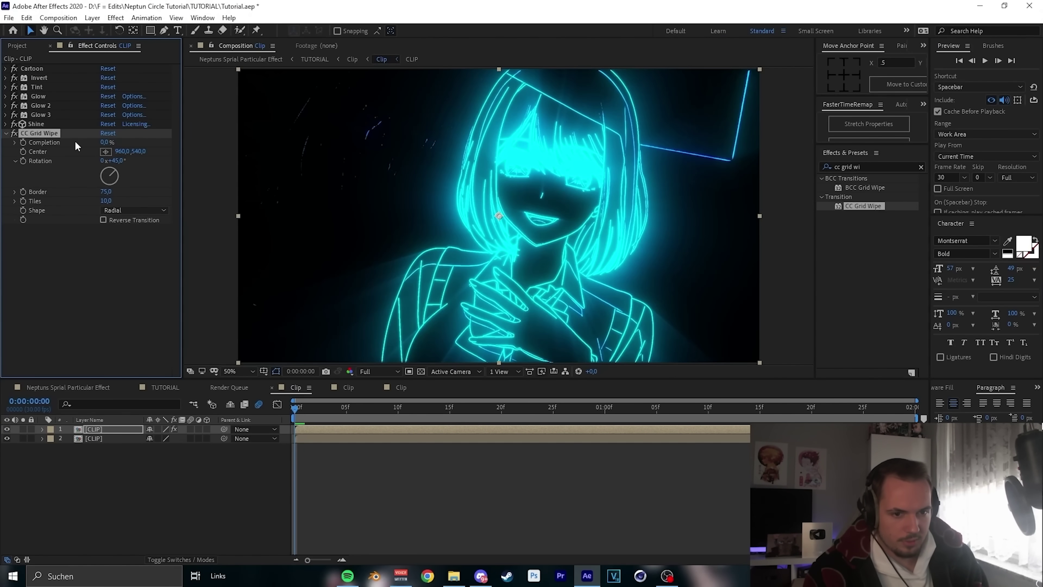
left_click(107, 142)
type("15")
key("Return")
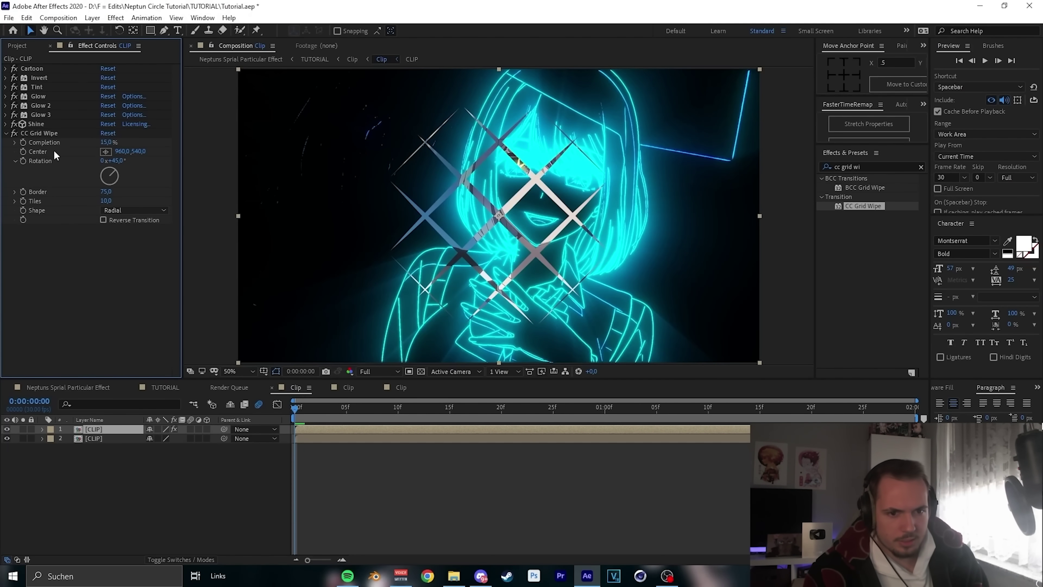
left_click(24, 147)
key("space")
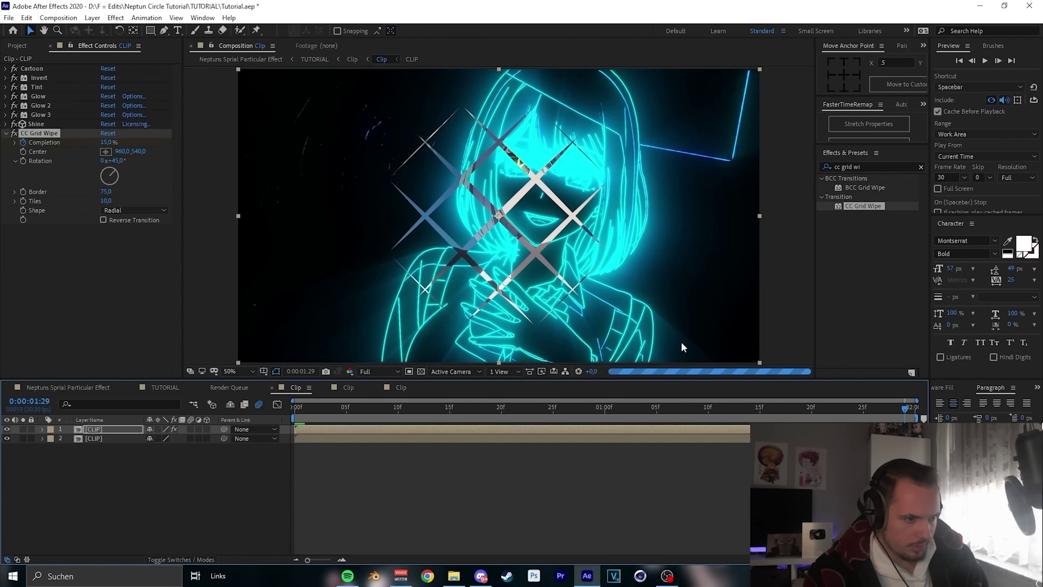
left_click(106, 142)
type("1")
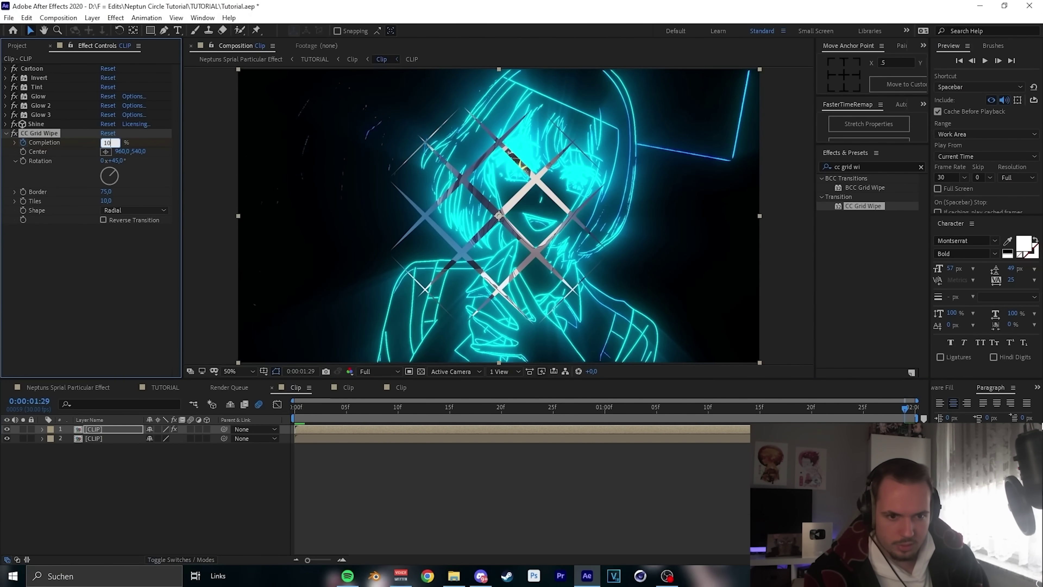
key("Return")
key("u")
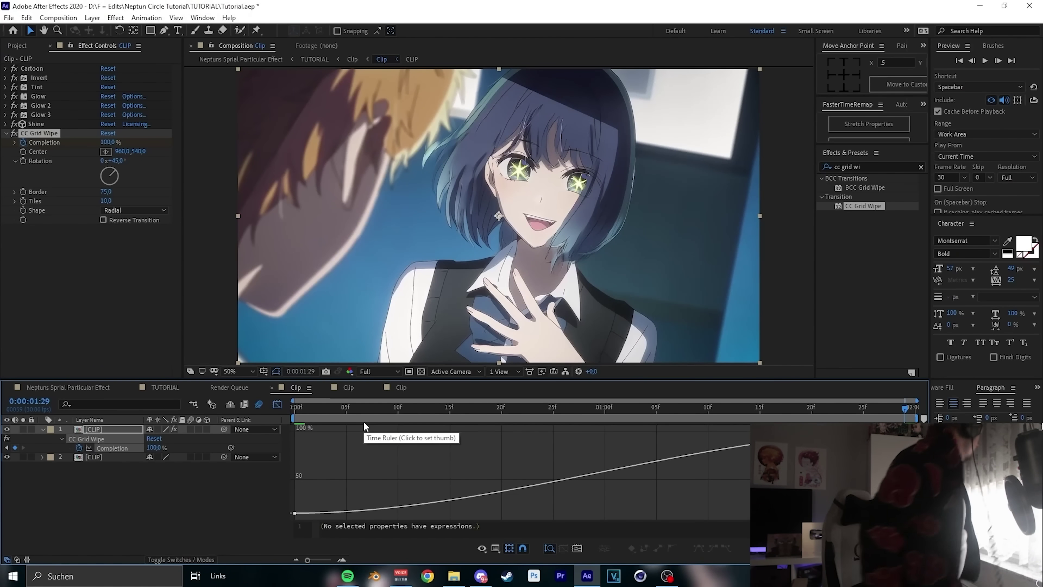
Drag the Completion keyframes' bezier handles to ease the wipe, previewing at Full resolution
key("ctrl+a")
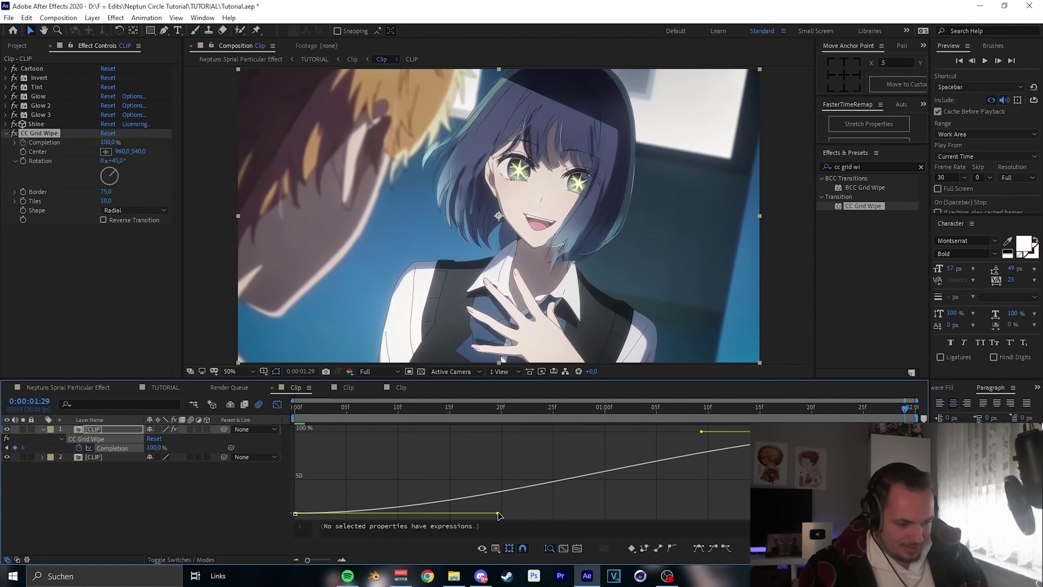
left_click_drag(498, 514, 406, 457)
key("Home")
left_click(377, 371)
left_click(459, 385)
key("space")
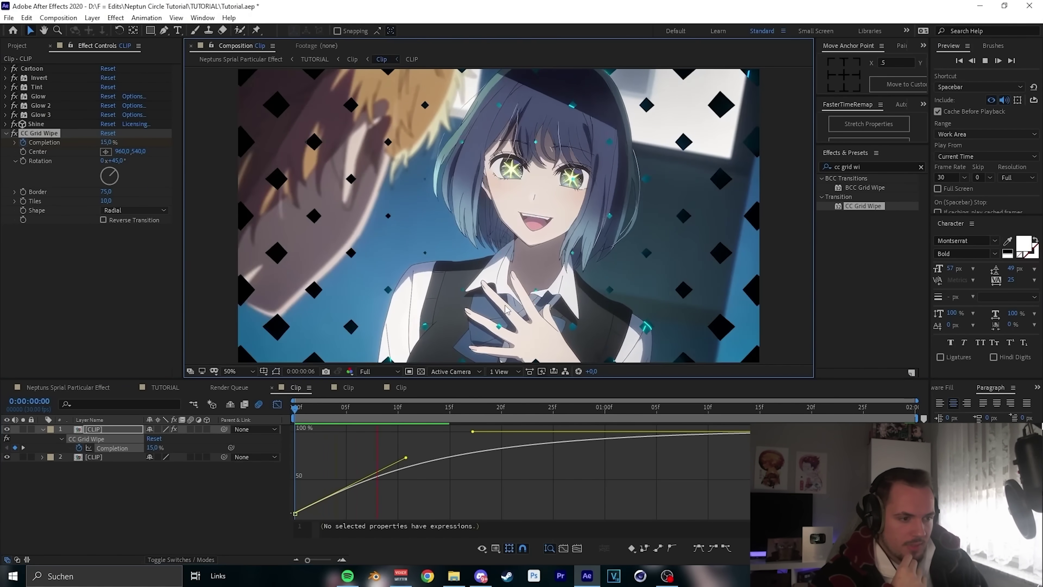
key("space")
left_click_drag(473, 432, 486, 460)
left_click_drag(407, 459, 414, 473)
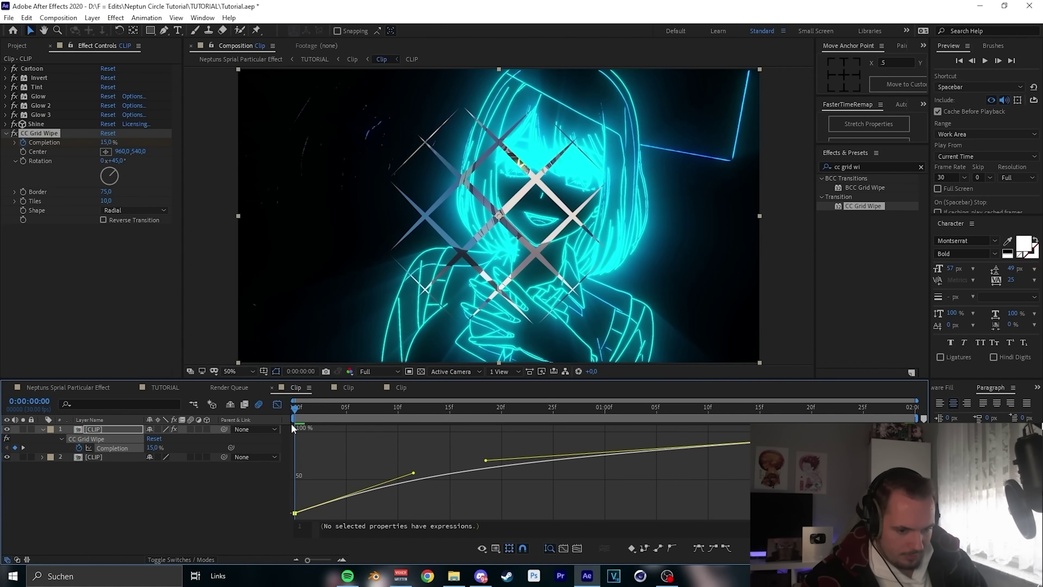
key("shift+F3")
key("space")
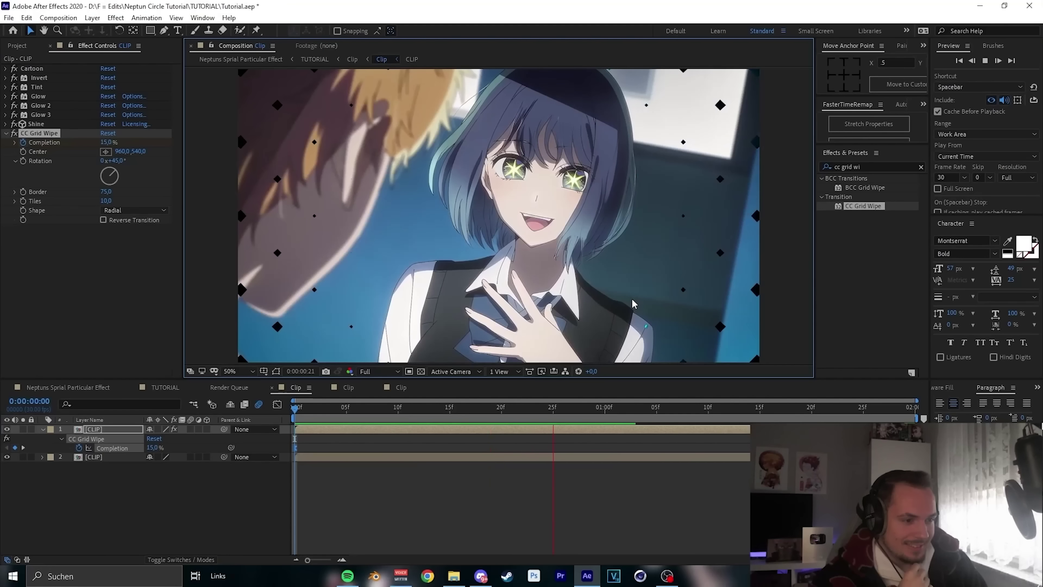
key("space")
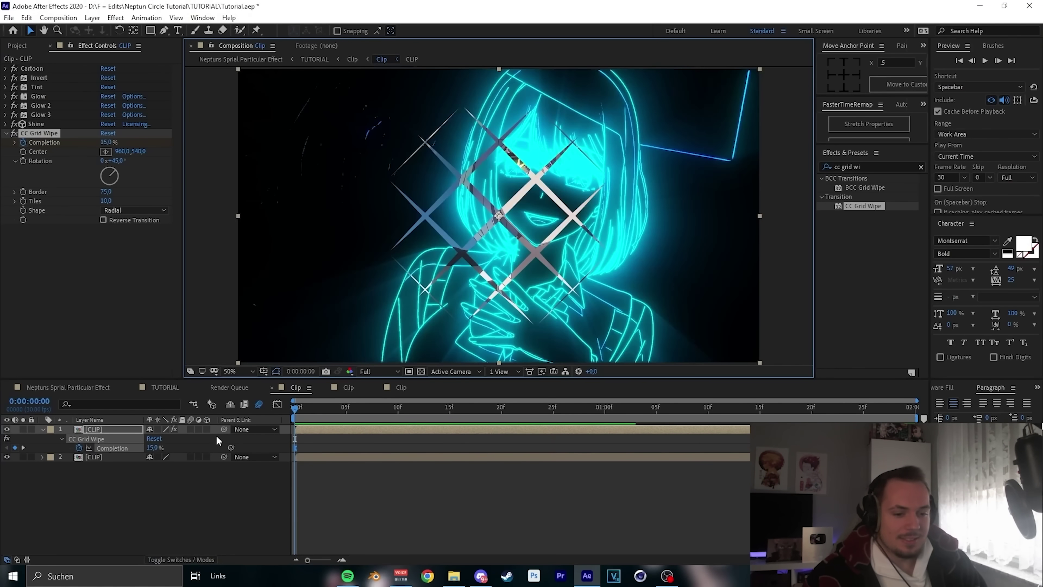
left_click(114, 429)
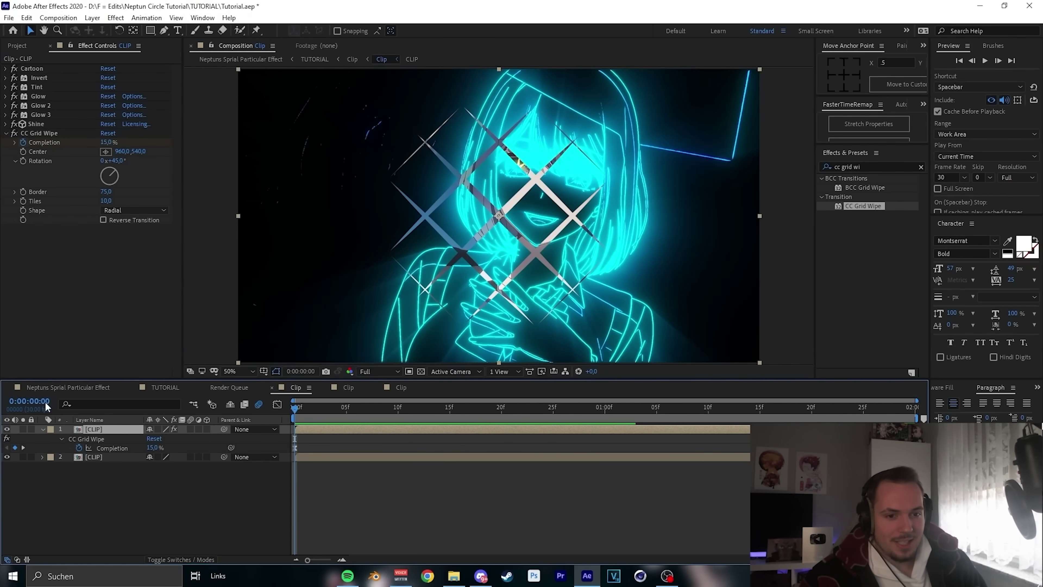
Precompose the selected CLIP layer as 'Vortex' and preview the result
left_click(7, 133)
key("ctrl+shift+c")
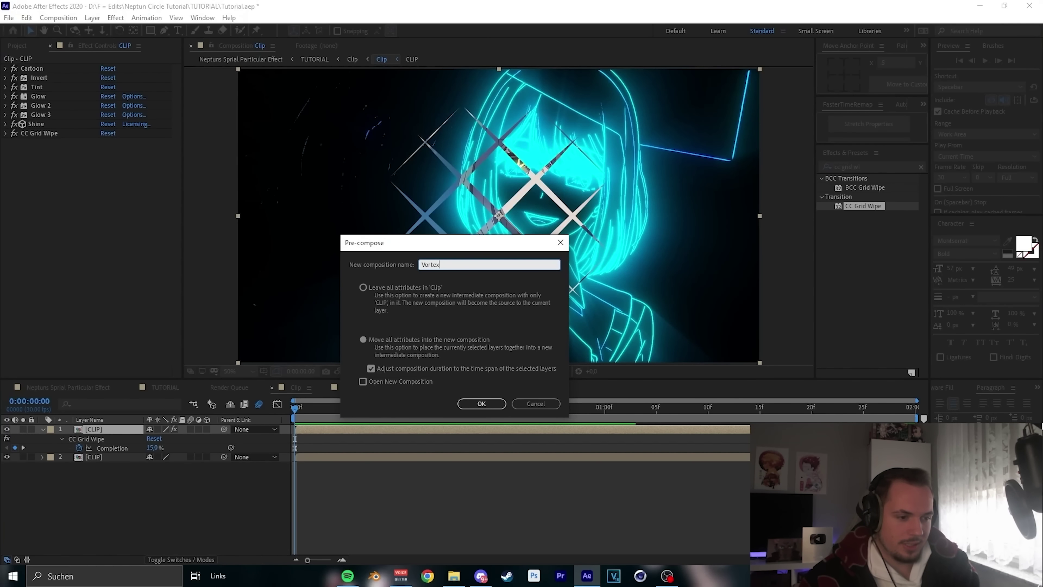
type("Vortex")
key("Return")
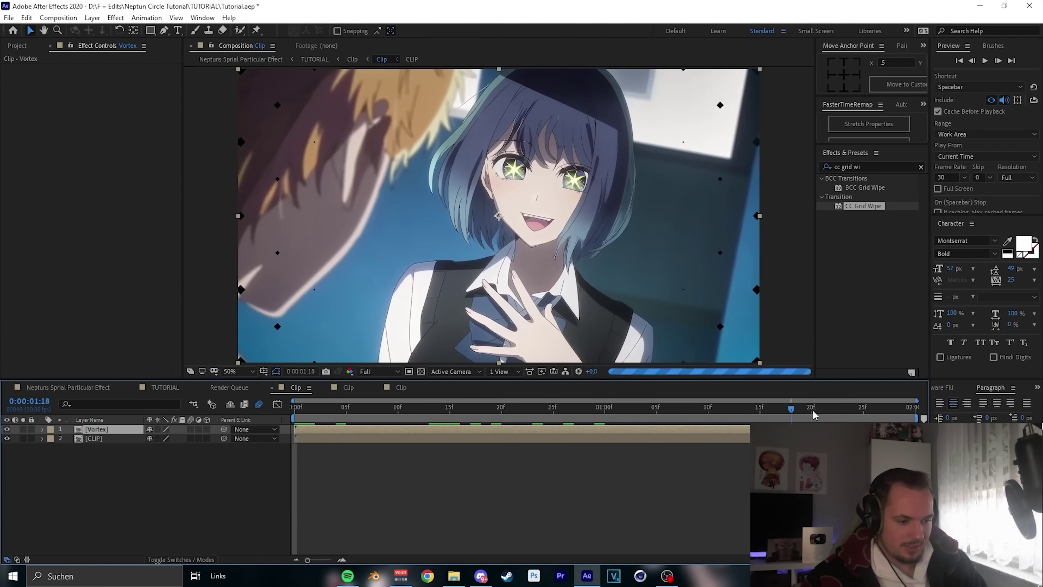
key("space")
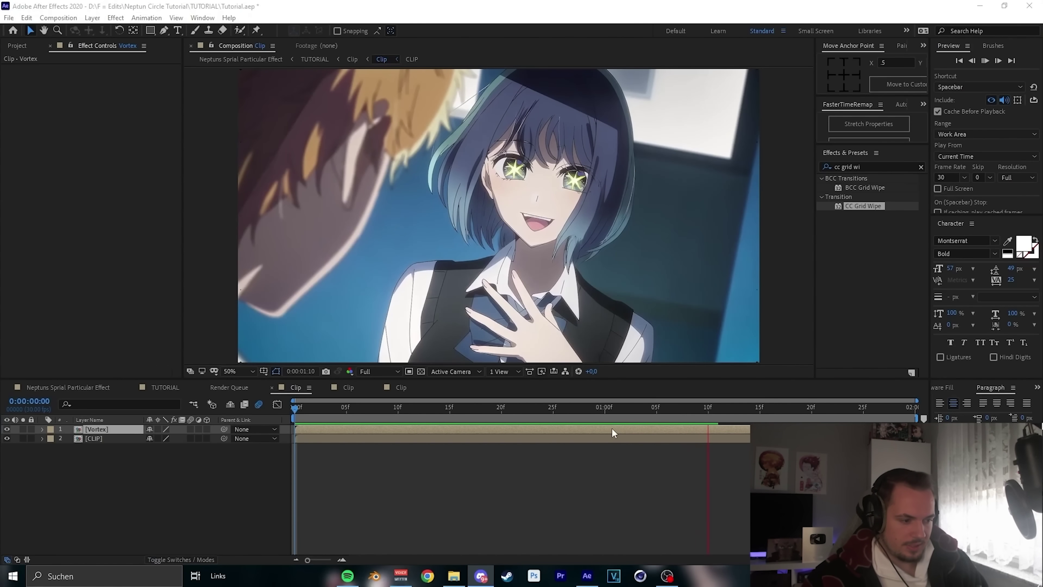
Set S_WarpVortex's Vortex Start to -225 and its Angle Offset to 200
key("space")
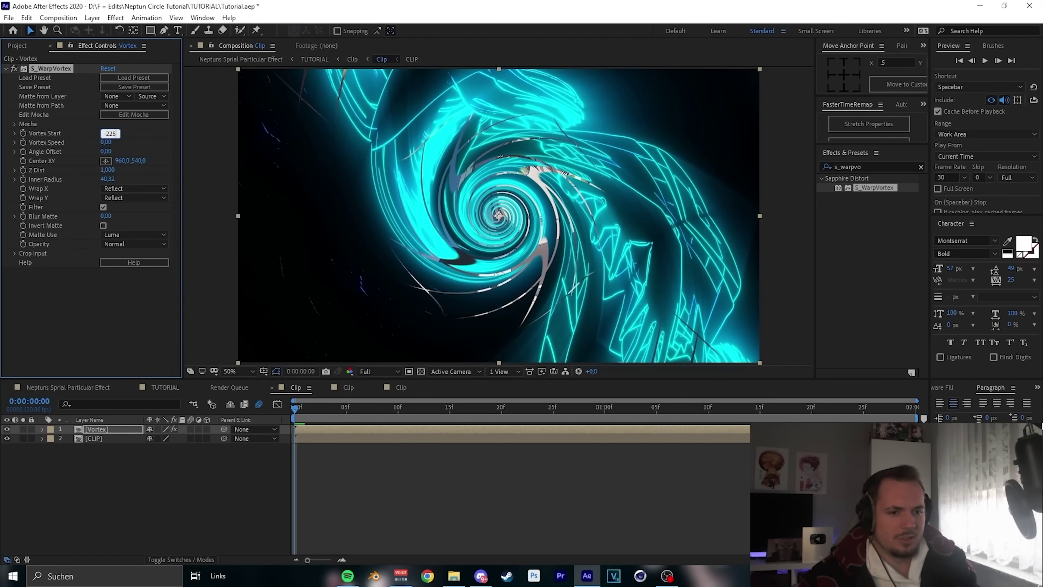
key("Return")
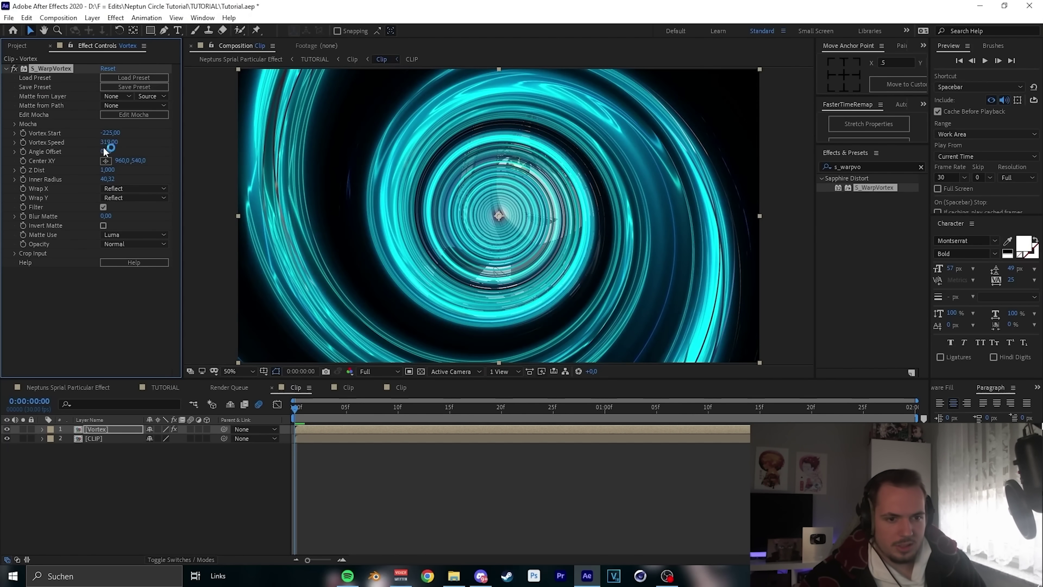
type("200")
key("Return")
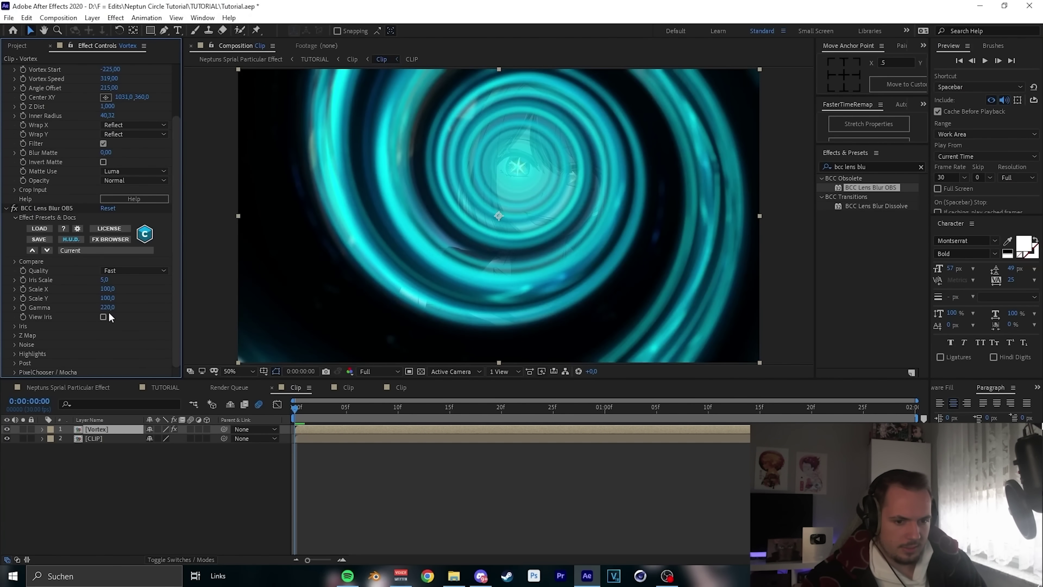
Set BCC Lens Blur OBS Gamma to 950 and toggle it off to compare
type("950")
key("Return")
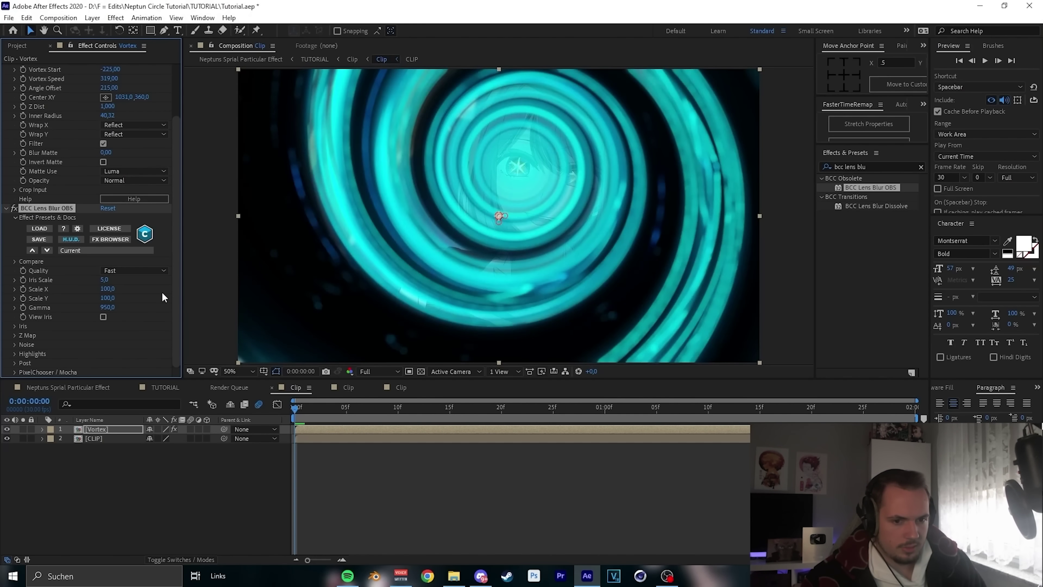
left_click(16, 208)
key("ctrl+grave")
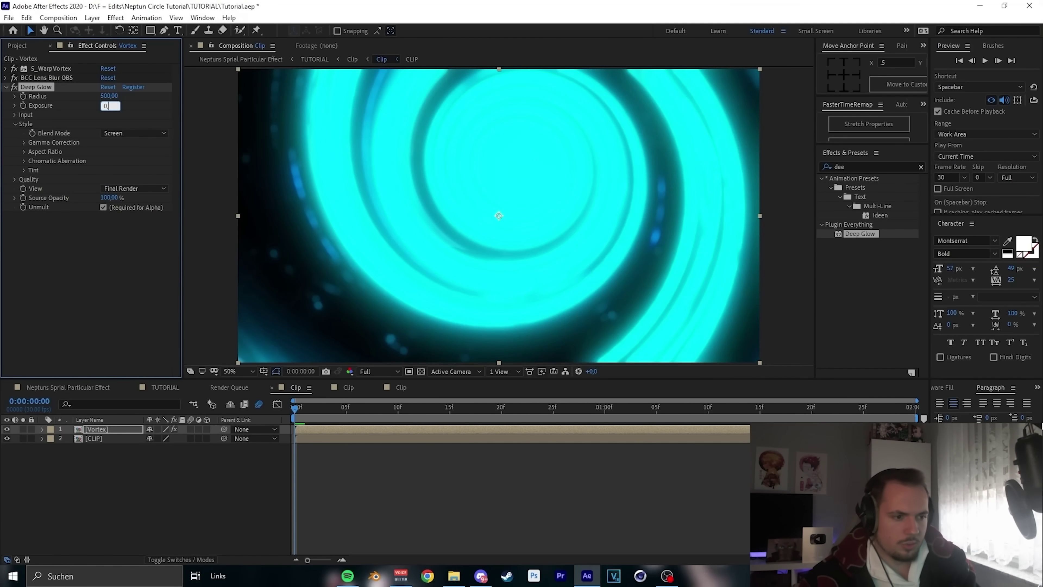
Set Deep Glow Exposure to 0,5 and preview the glowing vortex
type("5")
key("Return")
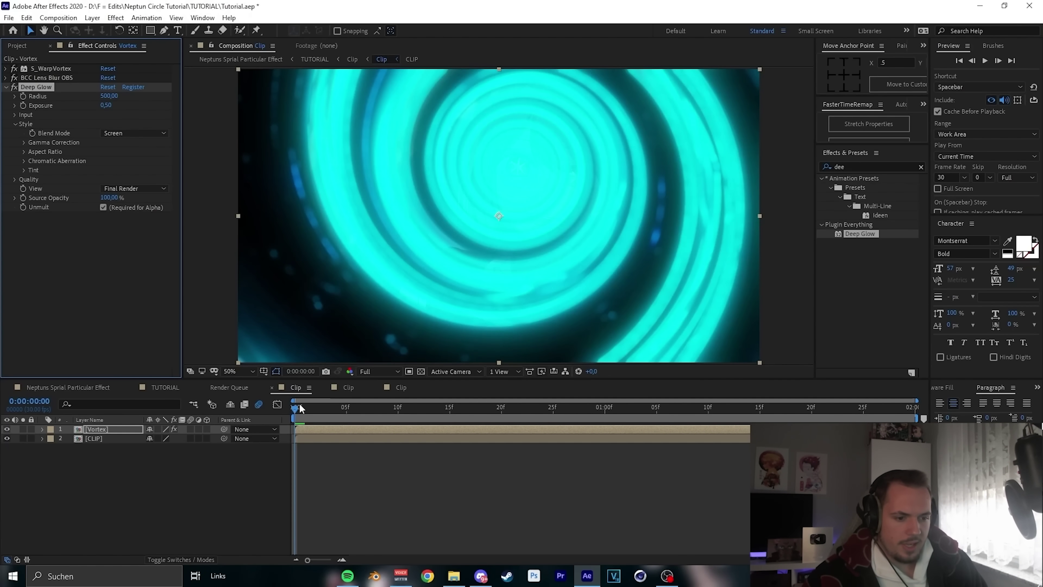
key("space")
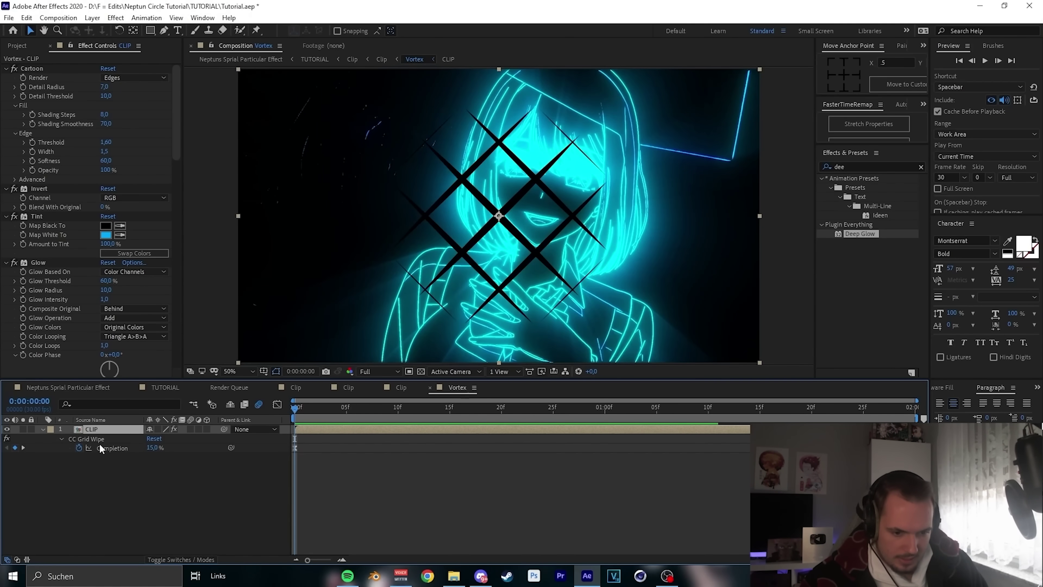
left_click(276, 405)
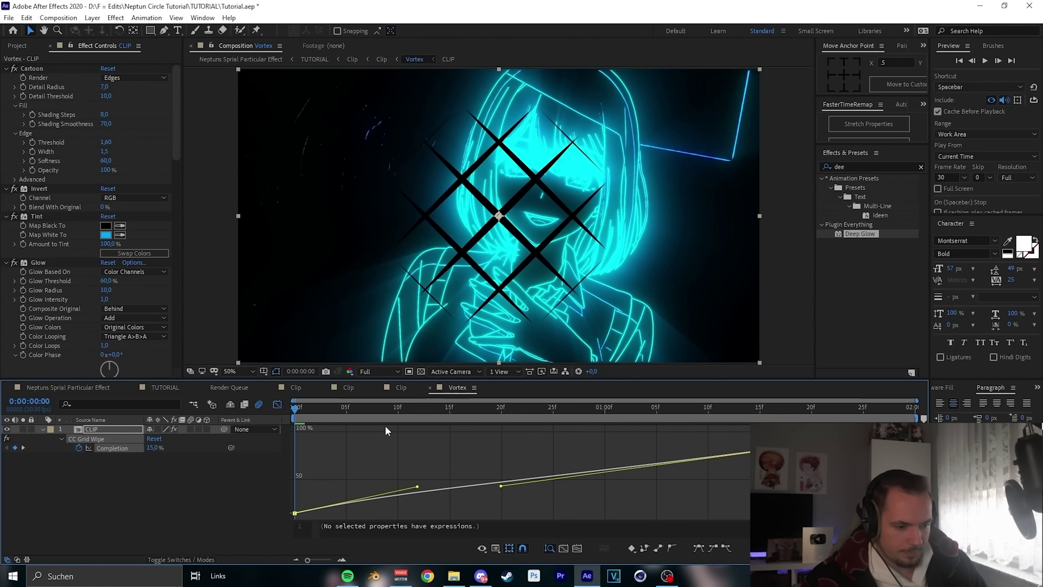
key("space")
key("space")
key("space")
key("space")
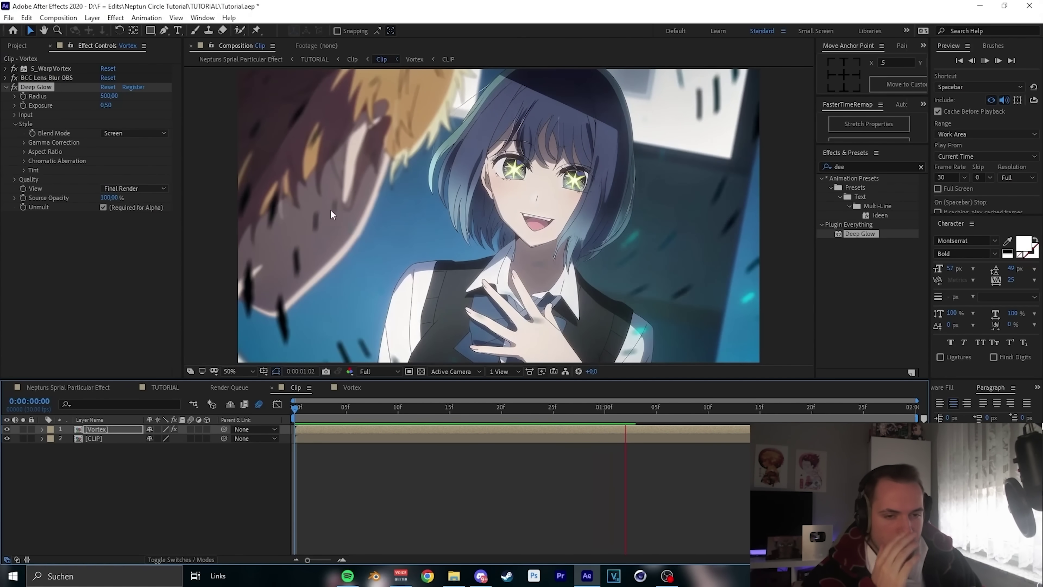
Time-stretch the Vortex layer to 50% and preview the shortened layer
left_click(471, 405)
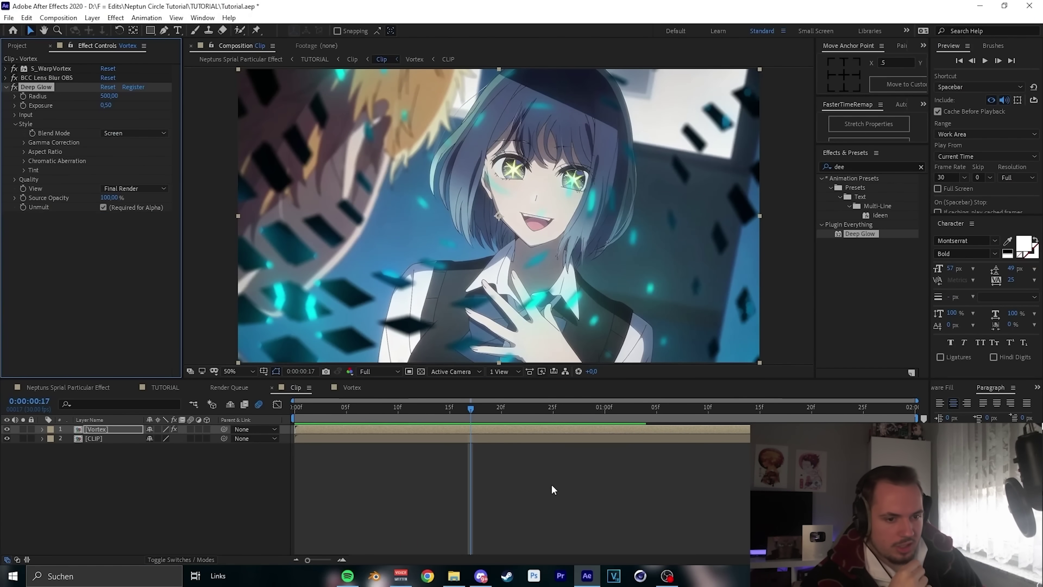
right_click(497, 430)
mouse_move(532, 177)
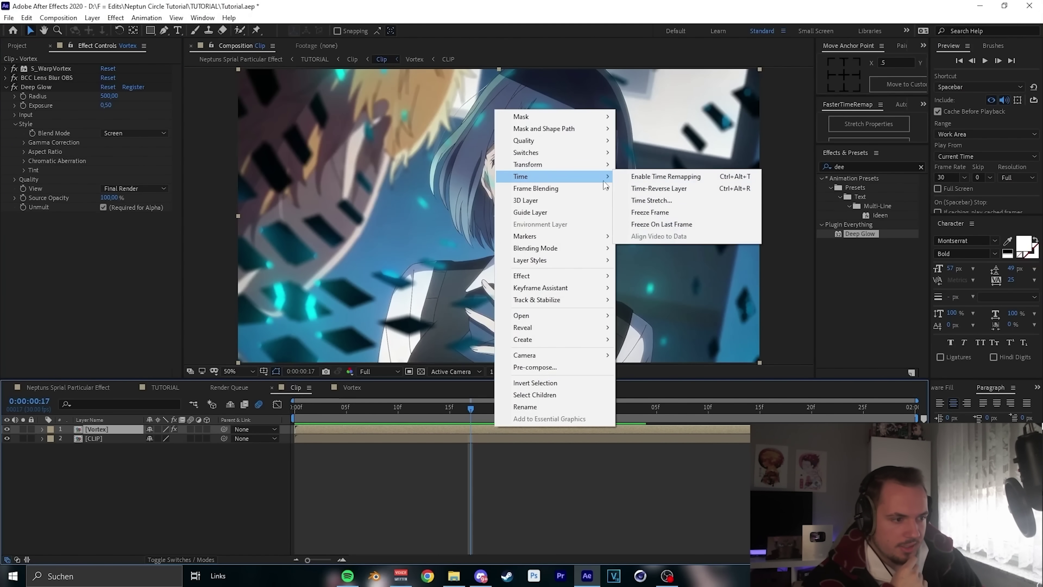
left_click(647, 203)
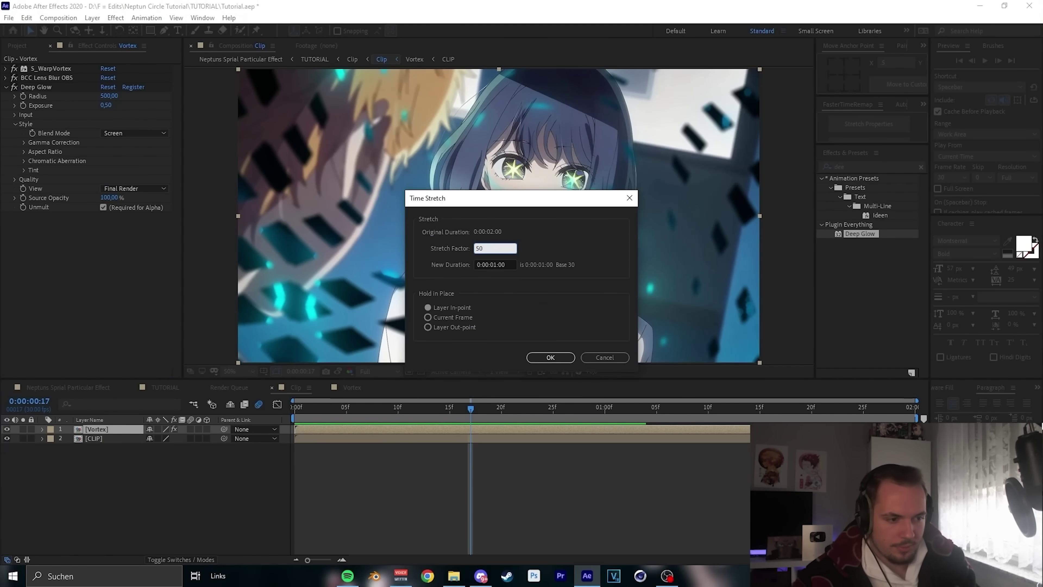
key("Return")
key("Home")
key("space")
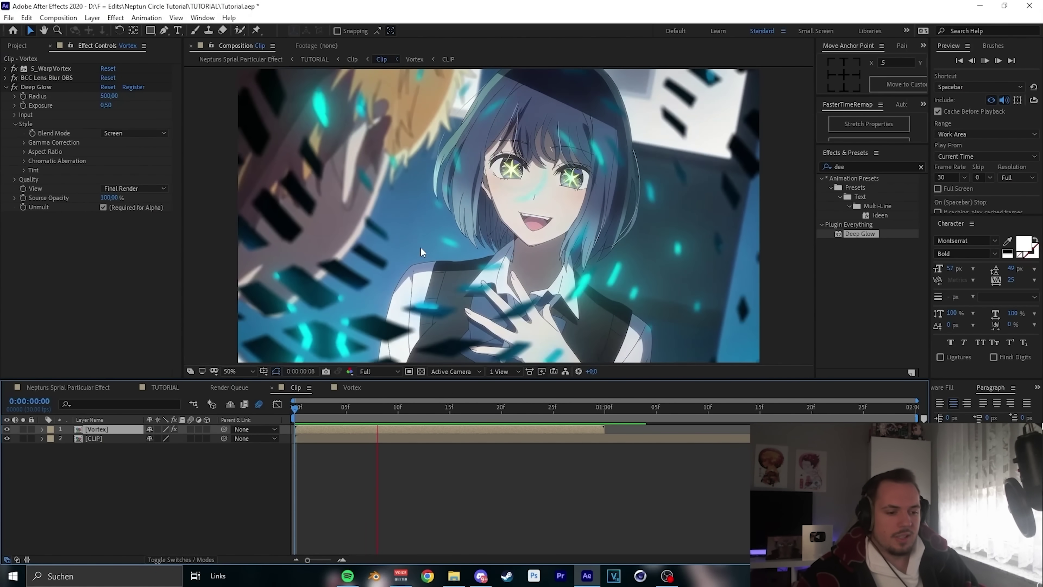
Undo the time stretch and replay the full-length vortex from the first frame
key("ctrl+z")
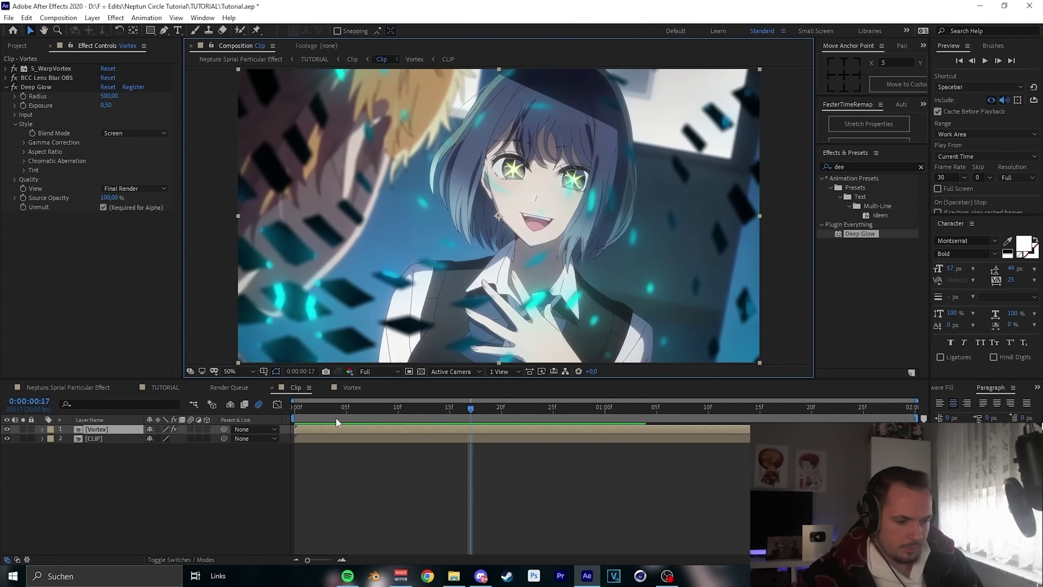
key("Home")
key("space")
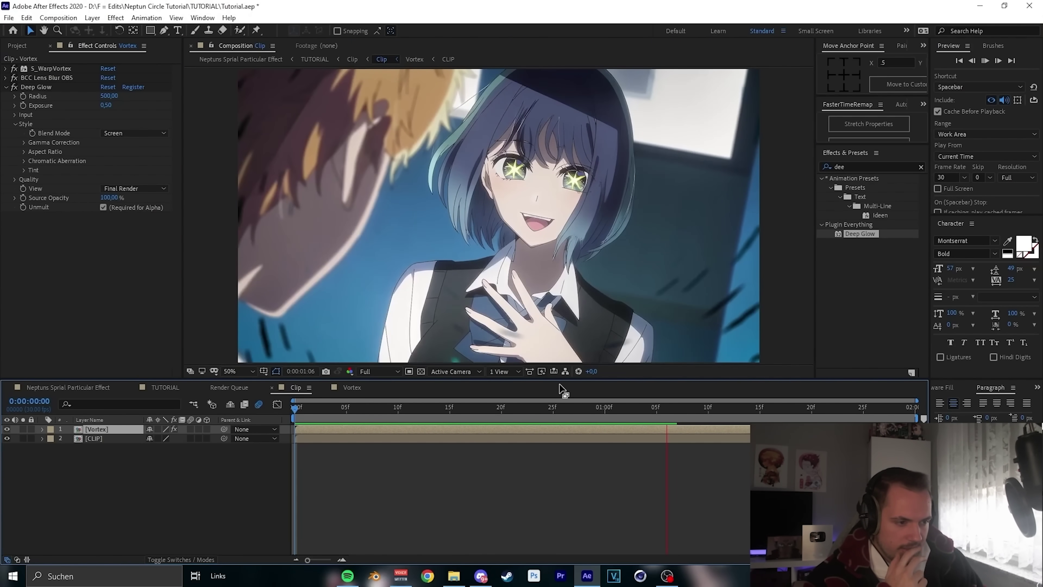
key("space")
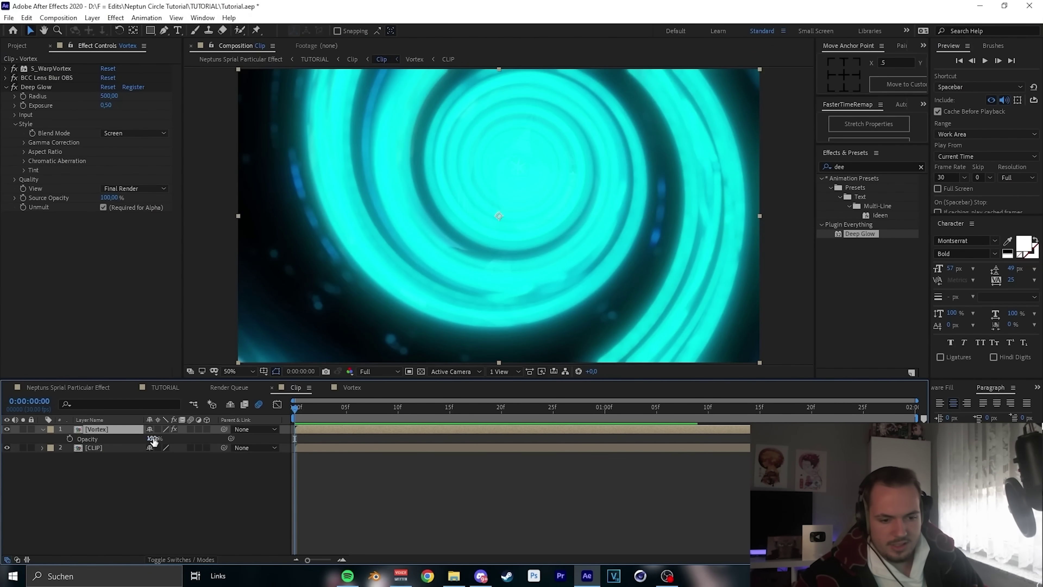
Keyframe Vortex opacity at 0% on frame 0 rising to 100% at frame 5
left_click_drag(151, 441, 61, 453)
left_click(336, 421)
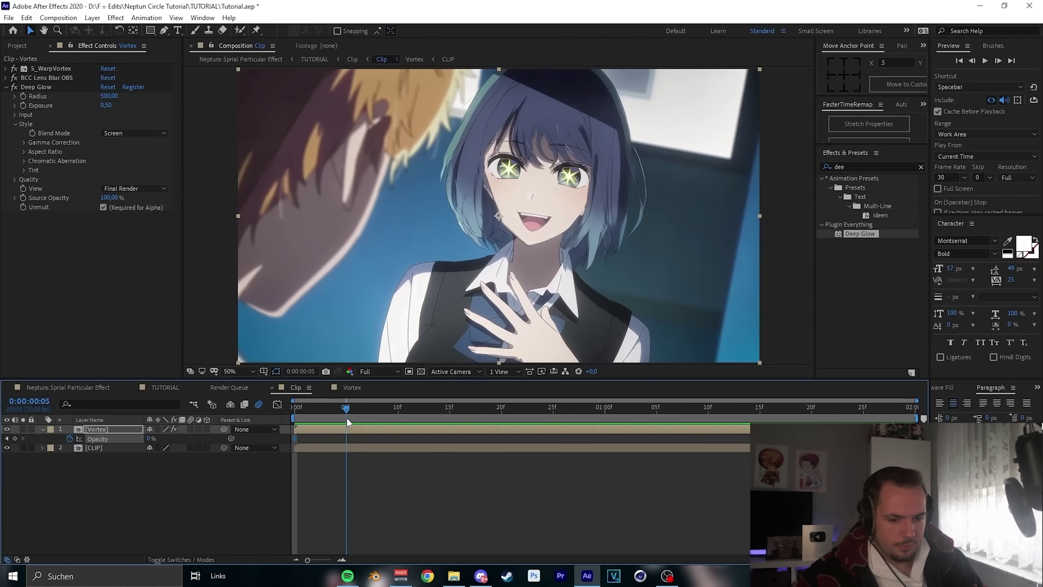
left_click(156, 469)
left_click_drag(149, 442, 509, 448)
key("Home")
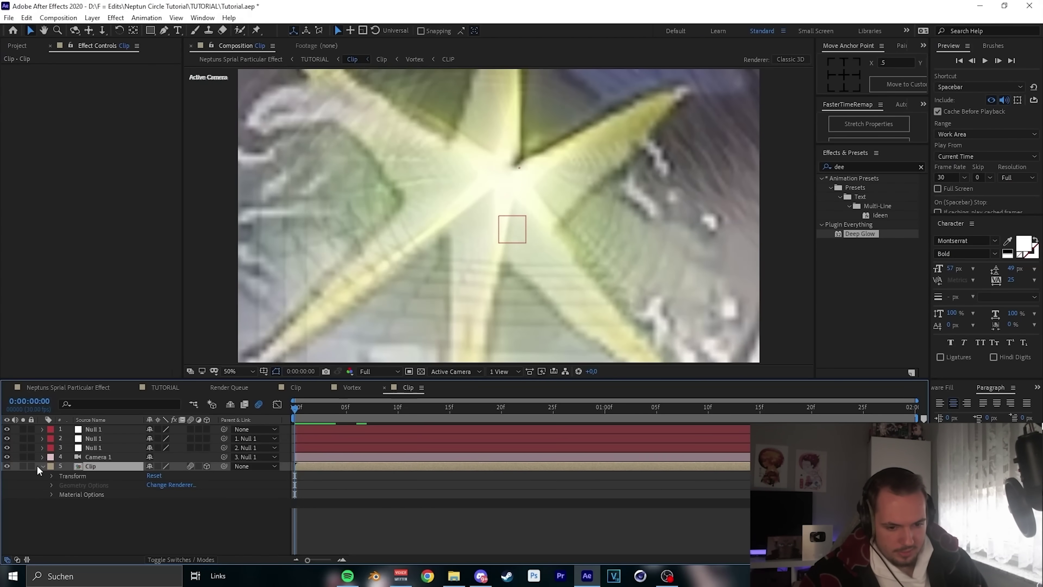
Collapse the Clip layer's properties, select Null 1, and preview the camera-and-nulls comp
left_click(42, 465)
left_click(301, 448)
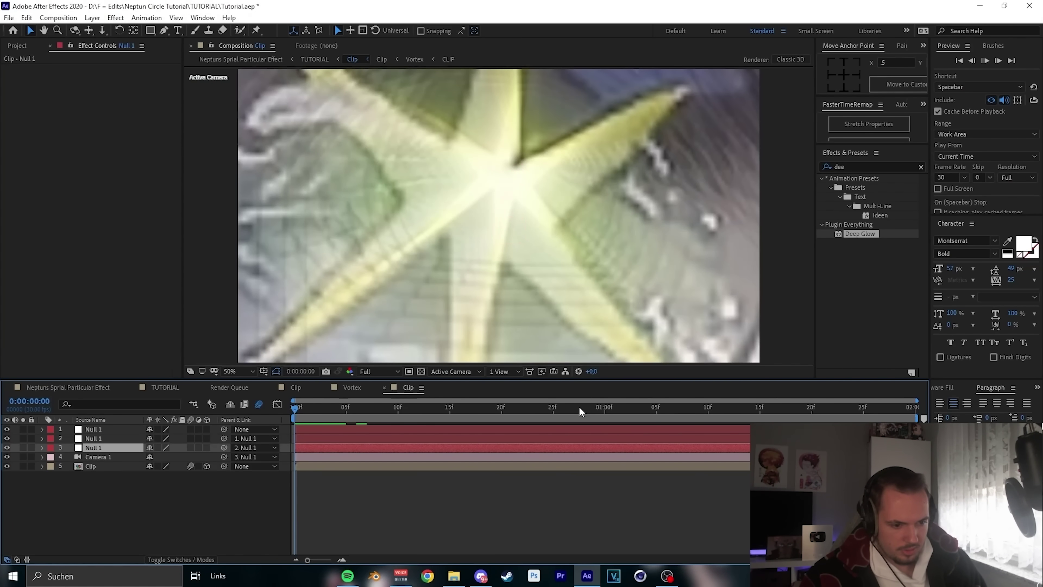
key("space")
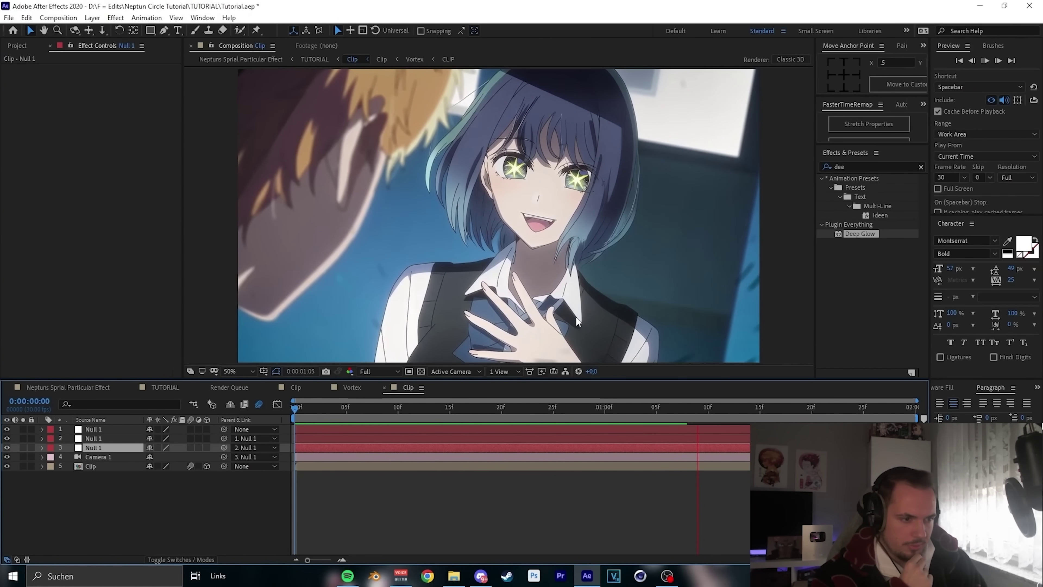